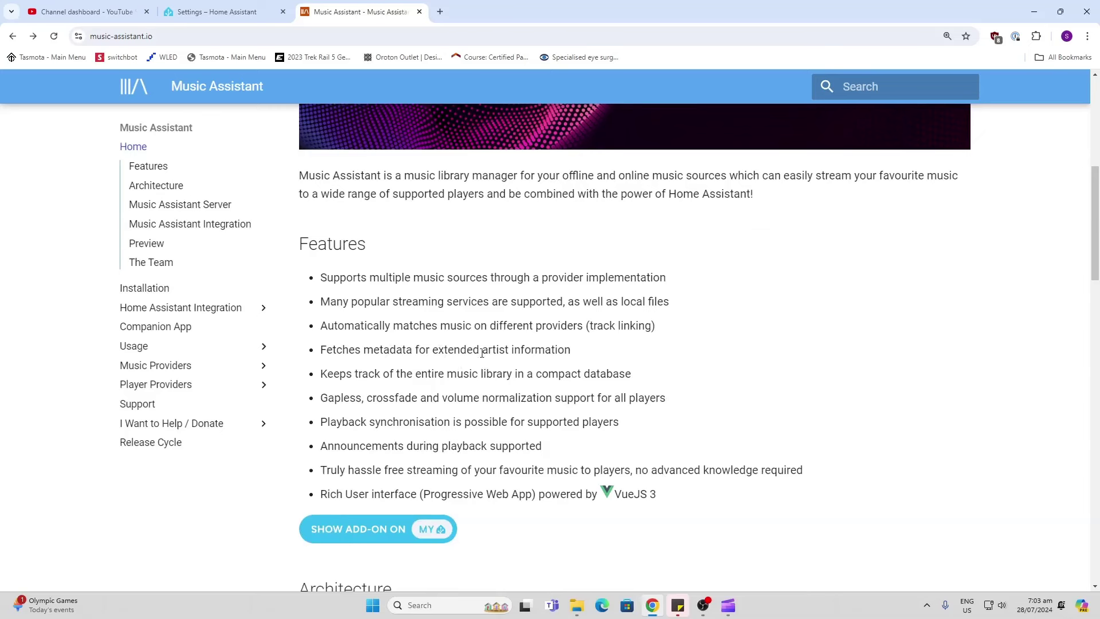
Step: Scroll through the Features list on the music-assistant.io documentation page
scroll(484, 365, "down", 1)
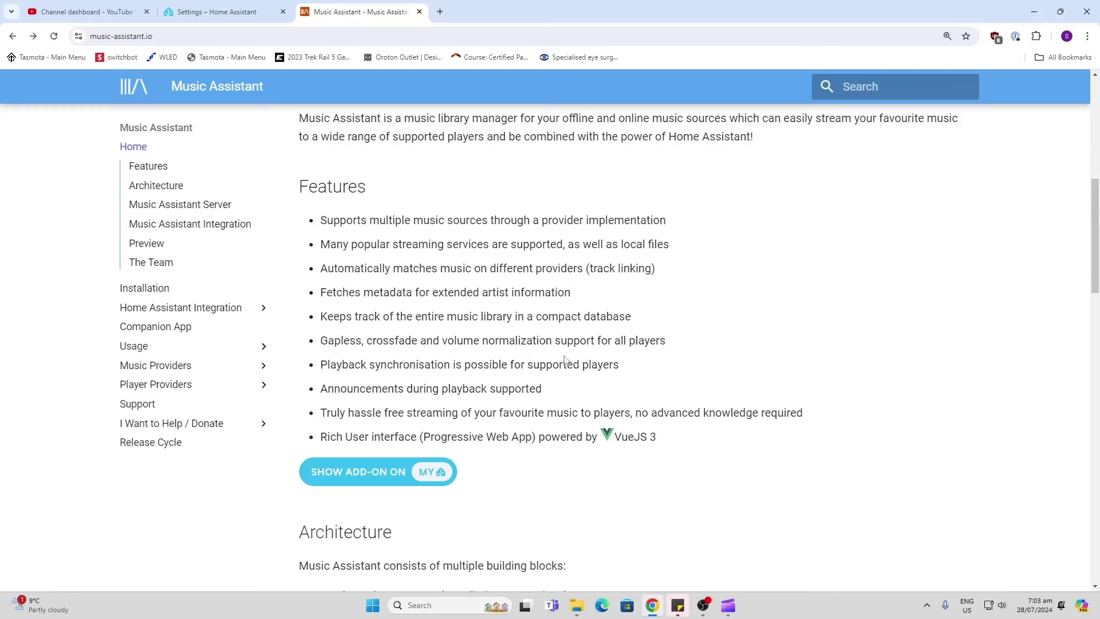
scroll(522, 365, "down", 1)
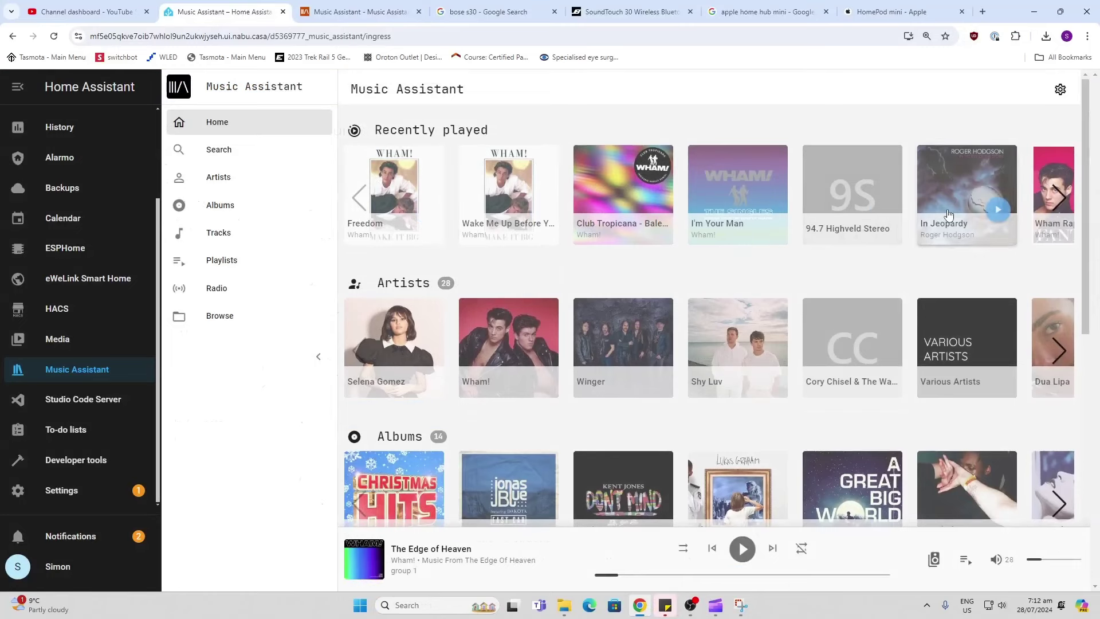
Step: Open the Wham! artist page from the Home rows and browse its album list
scroll(659, 344, "down", 3)
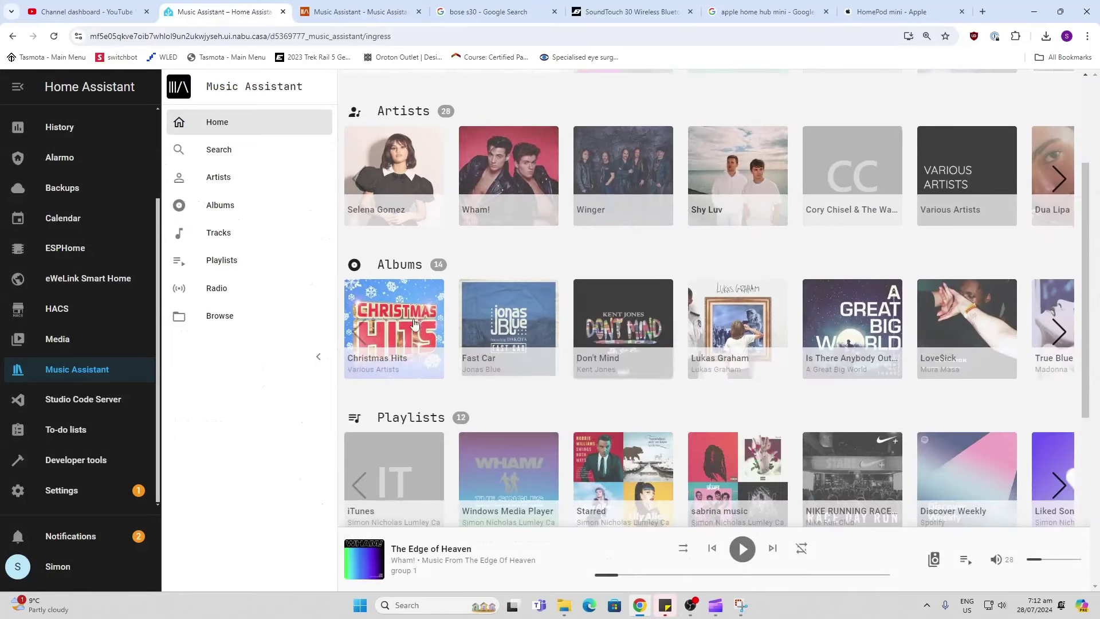
scroll(597, 333, "down", 6)
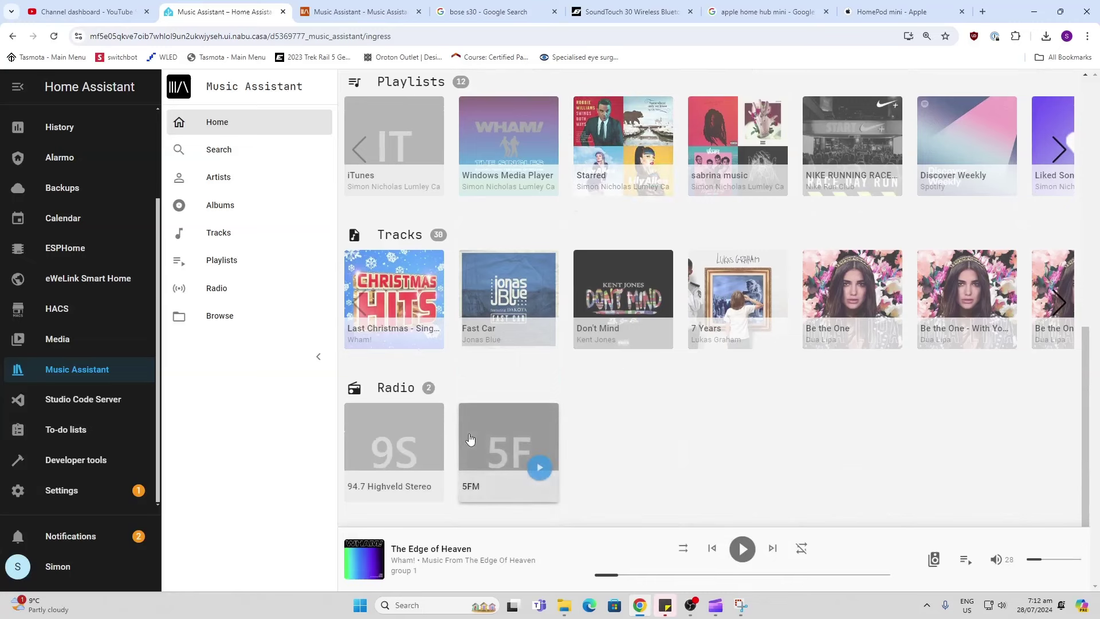
scroll(470, 439, "up", 9)
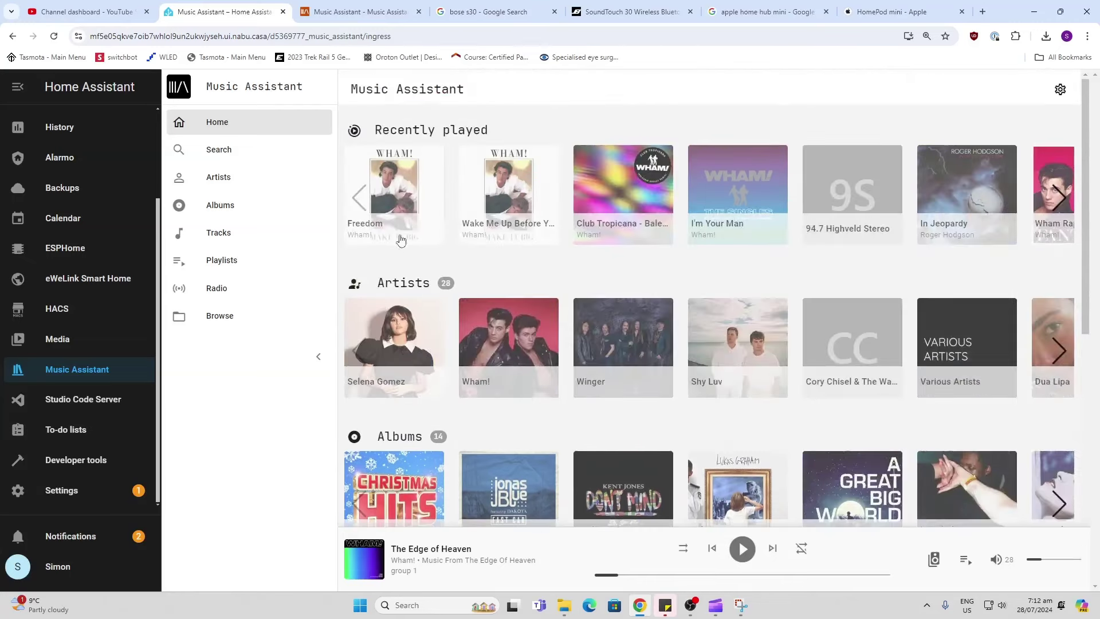
left_click(511, 335)
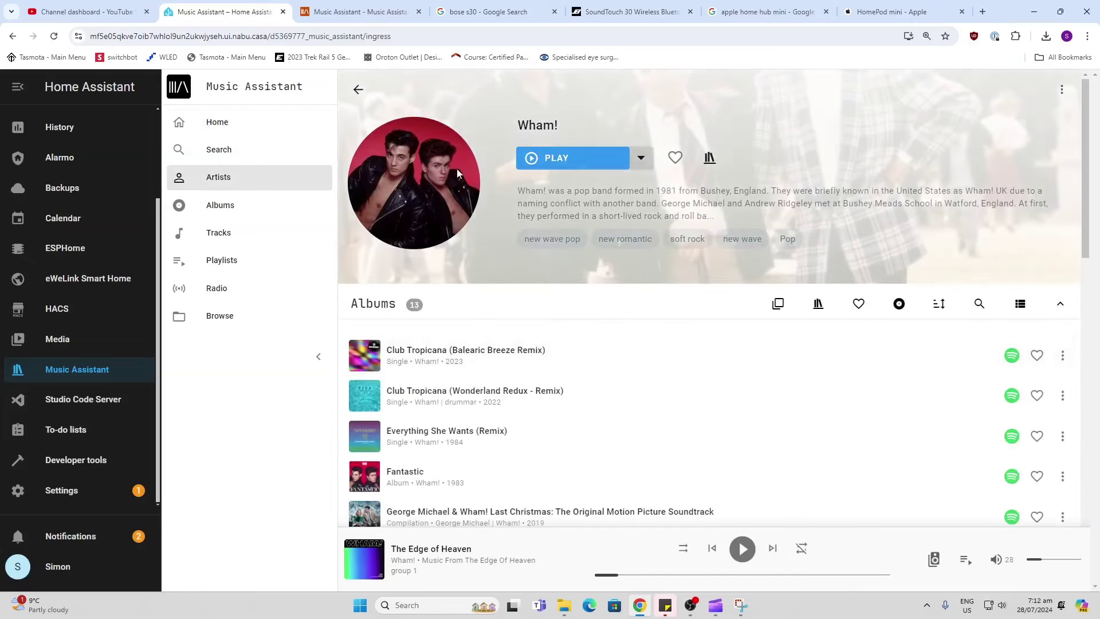
scroll(487, 401, "down", 3)
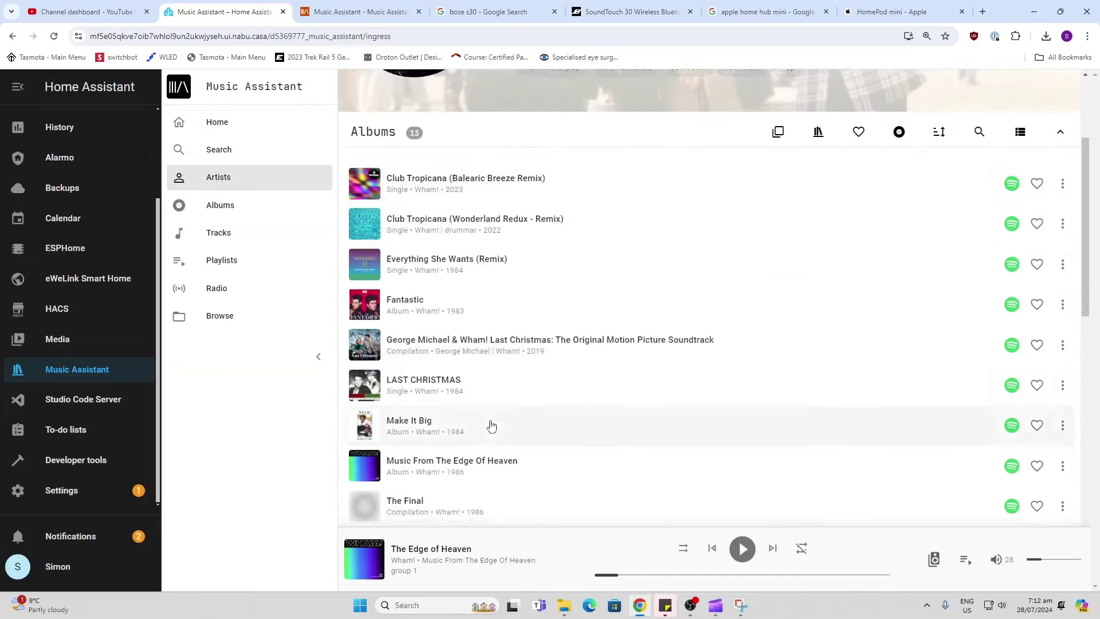
scroll(491, 425, "down", 7)
scroll(491, 425, "up", 5)
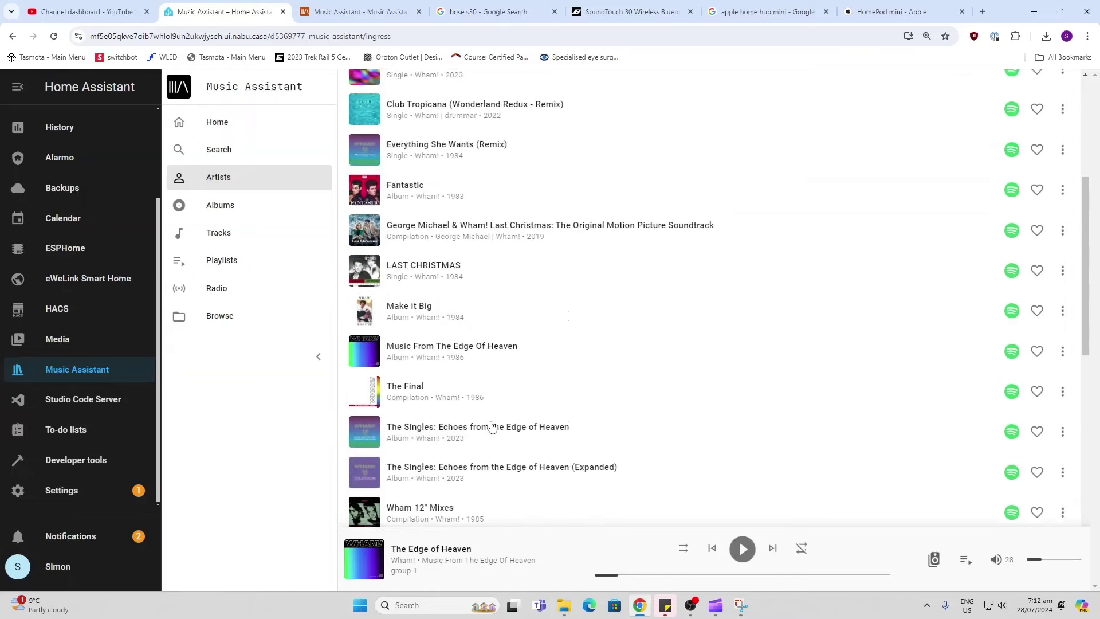
scroll(491, 425, "up", 5)
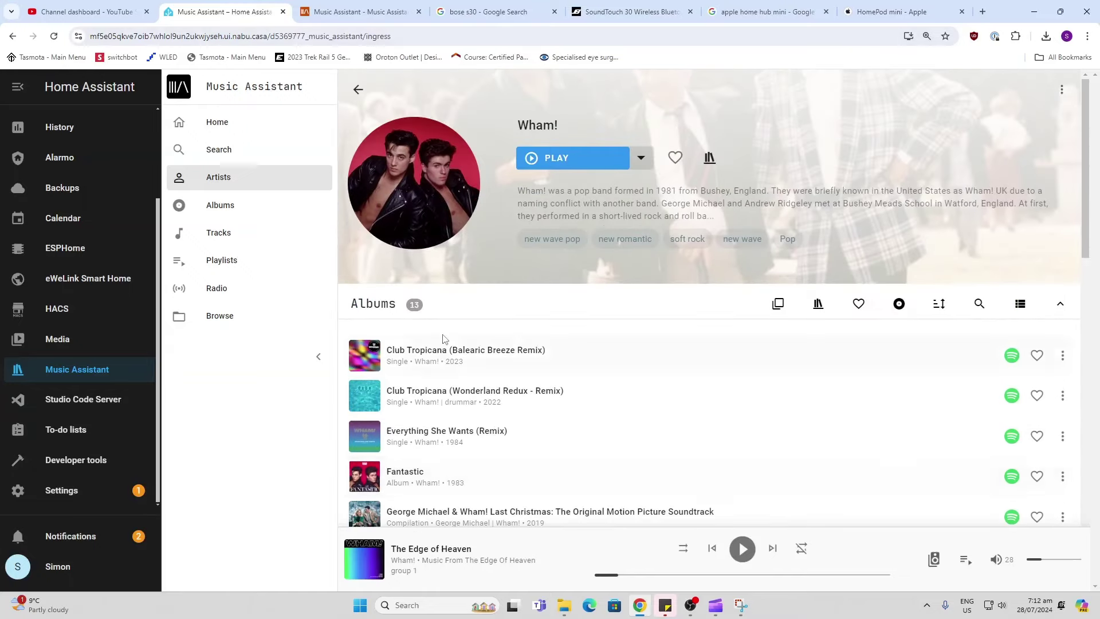
Step: Play Club Tropicana (Balearic Breeze Remix) now on group 1 and show the players list
left_click(441, 355)
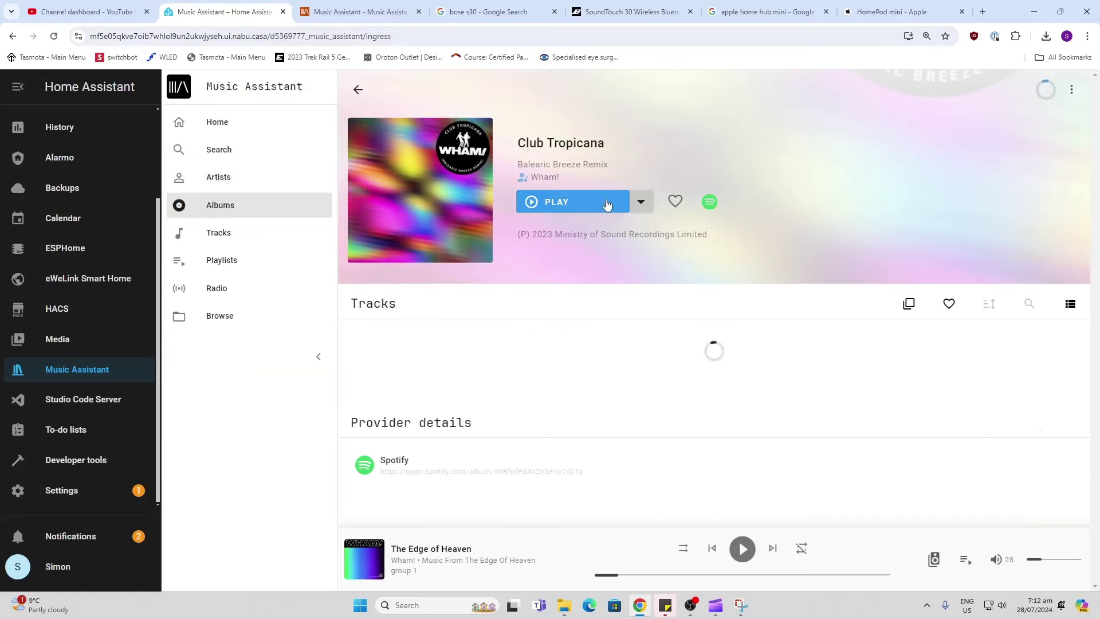
left_click(640, 203)
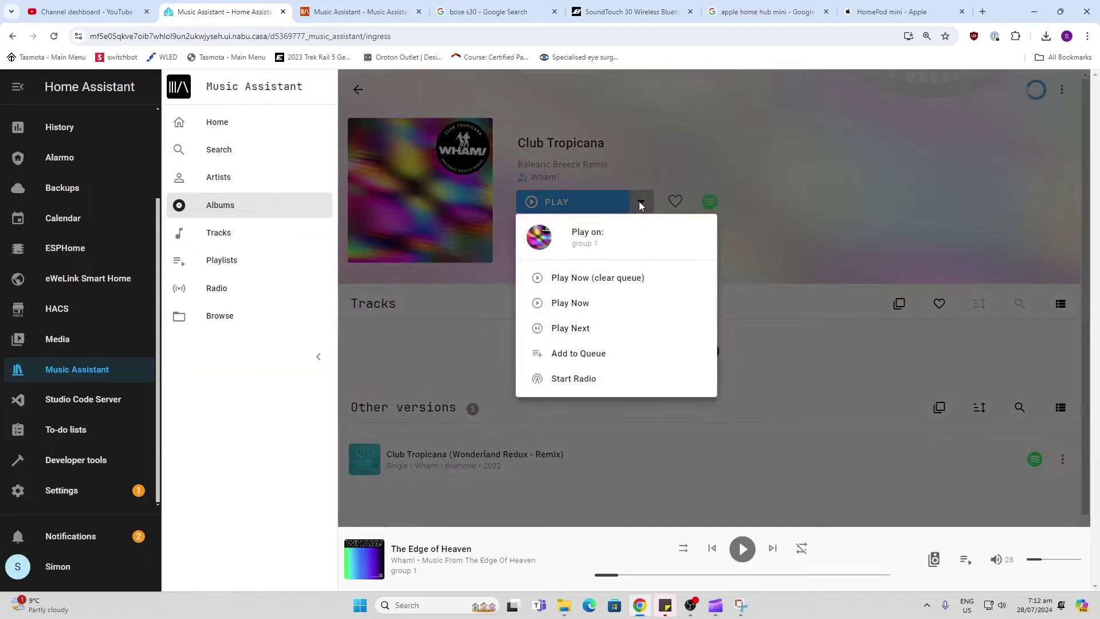
left_click(582, 303)
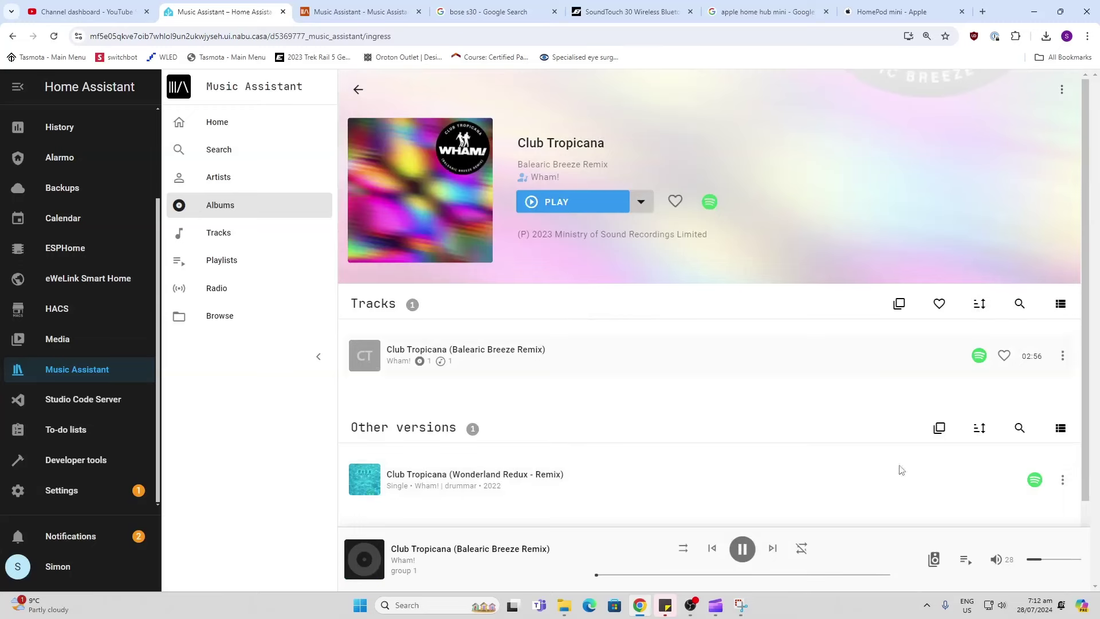
left_click(934, 561)
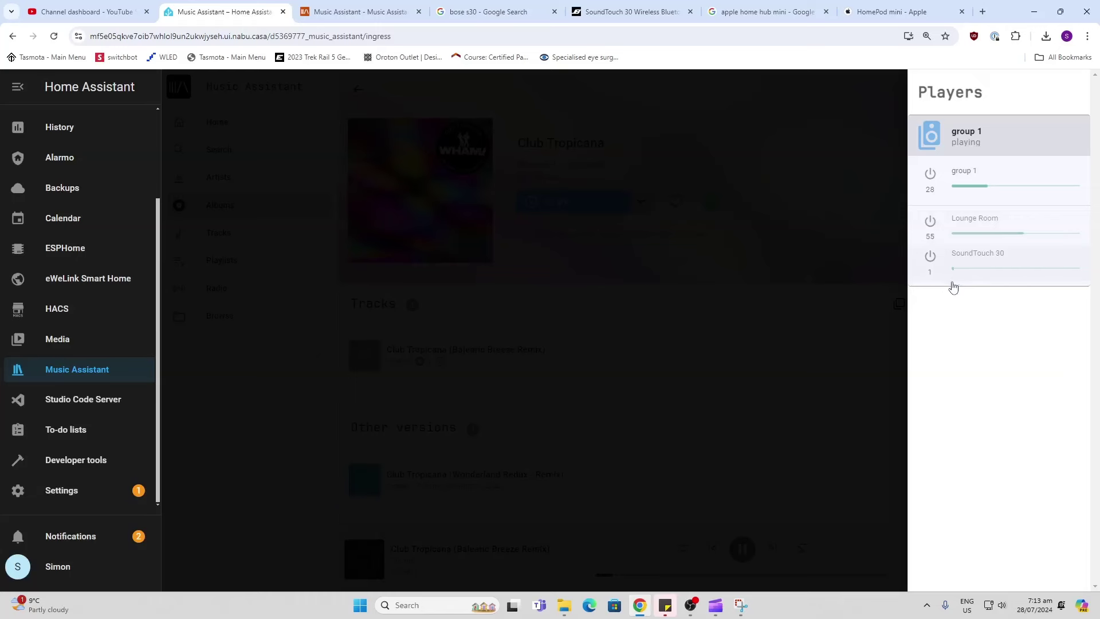
Step: Set SoundTouch 30 to 8, Lounge Room to 24 and group 1 to 16, then close the players list
left_click_drag(959, 269, 964, 269)
left_click_drag(1020, 235, 985, 235)
left_click_drag(995, 192, 972, 187)
left_click(801, 329)
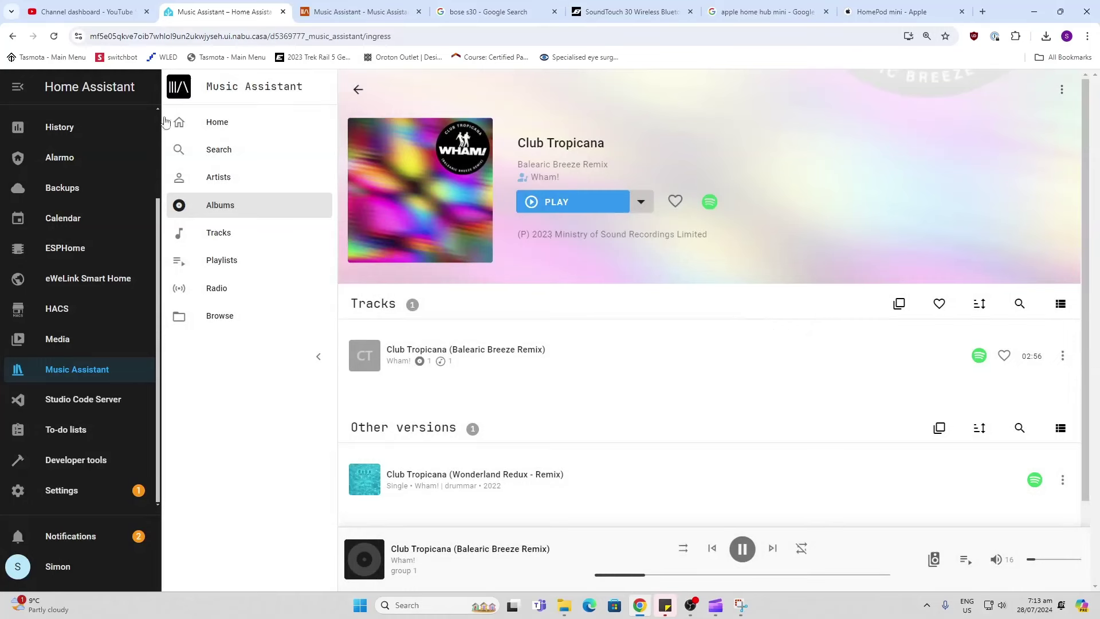
Step: Visit the Search page and browse the library Artists, Albums and Tracks lists
left_click(211, 150)
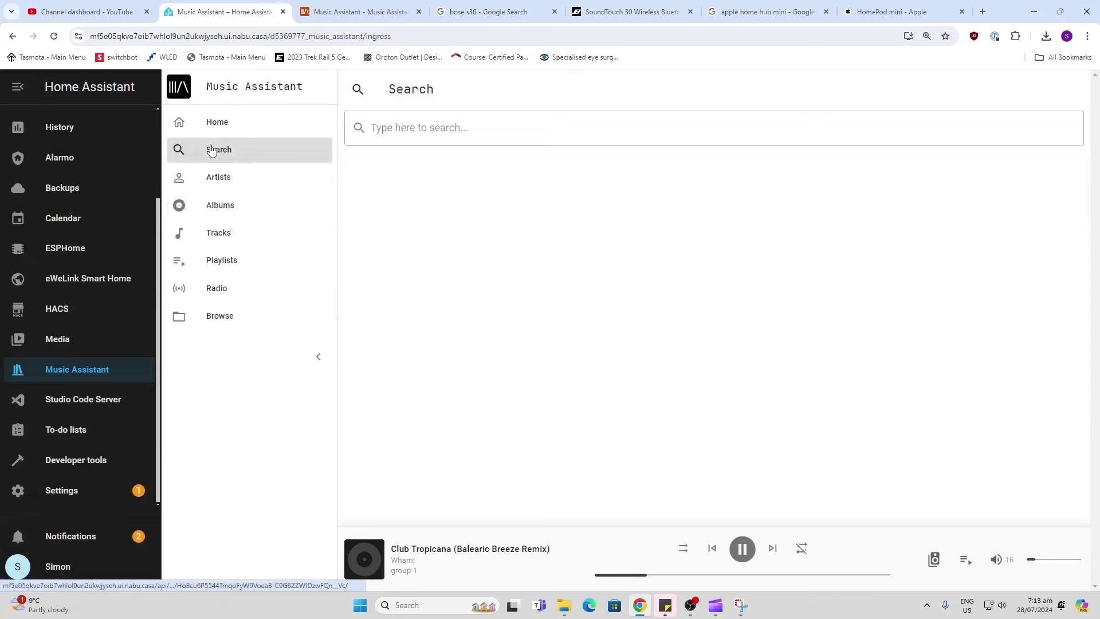
left_click(420, 130)
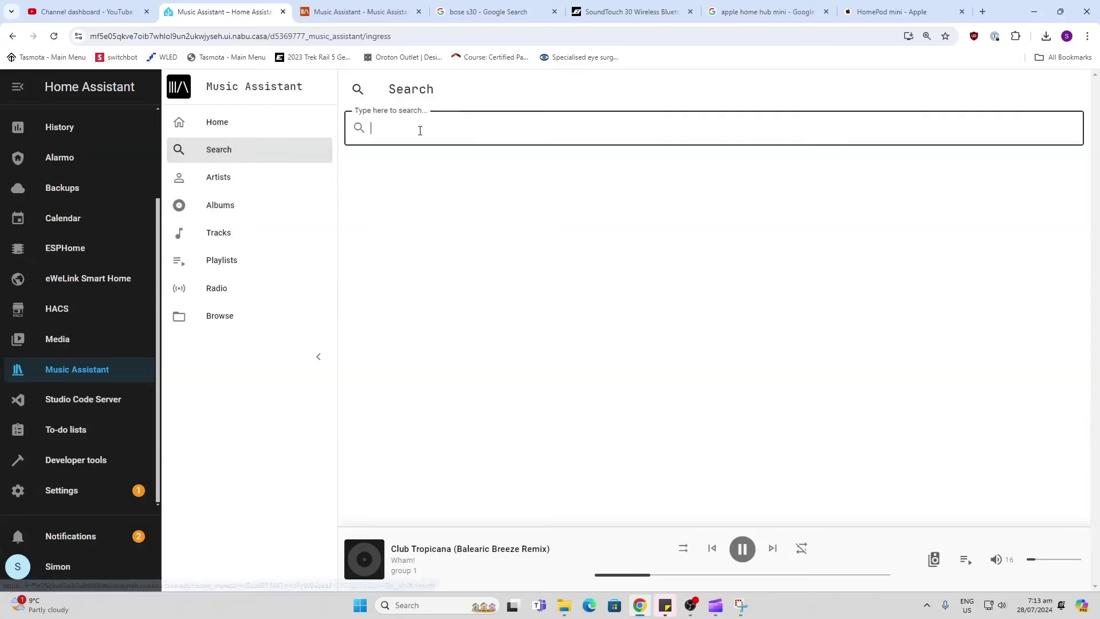
left_click(248, 178)
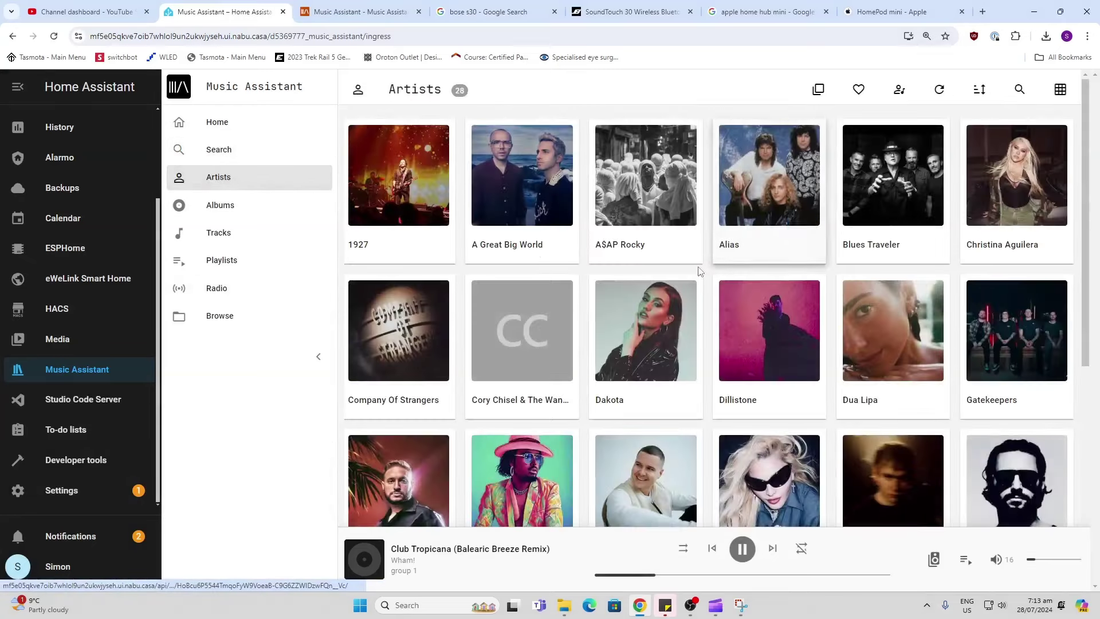
scroll(716, 258, "down", 6)
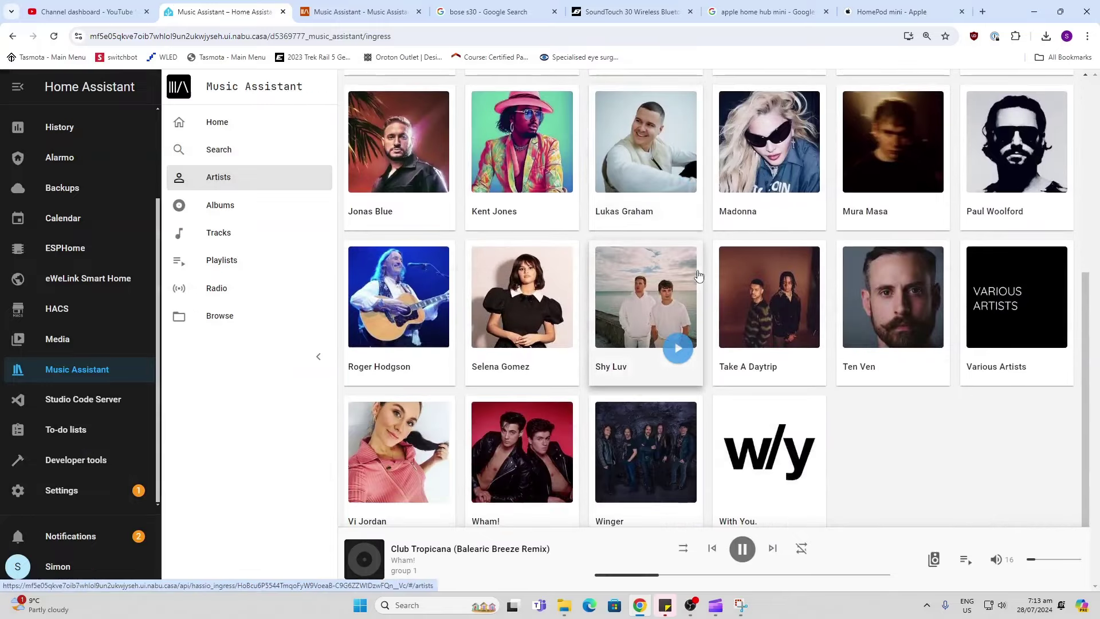
left_click(204, 206)
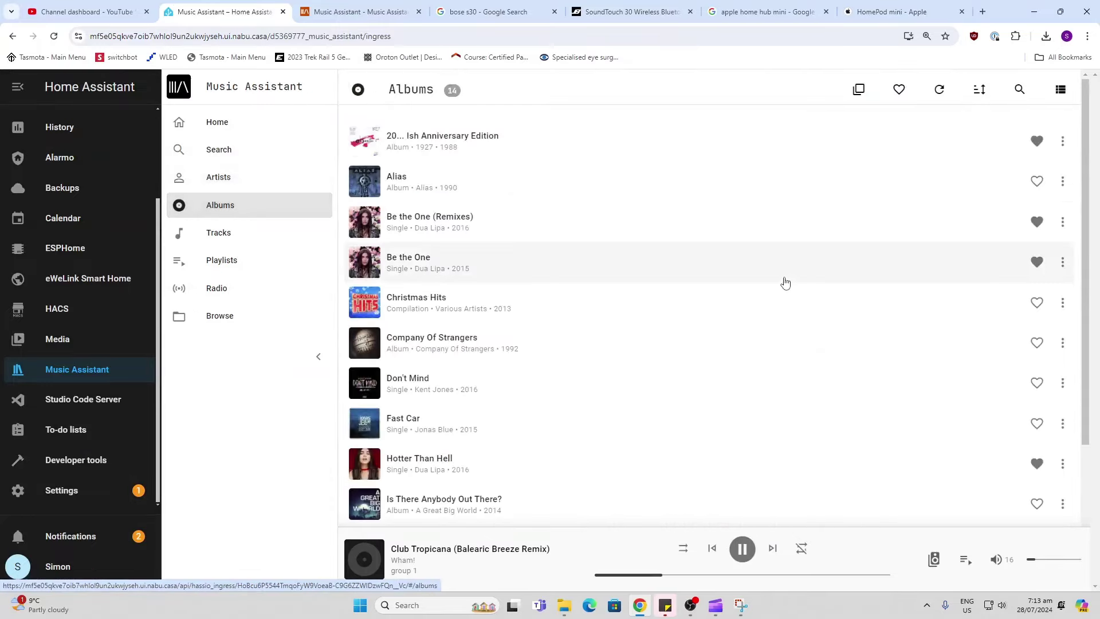
scroll(785, 282, "down", 3)
left_click(250, 232)
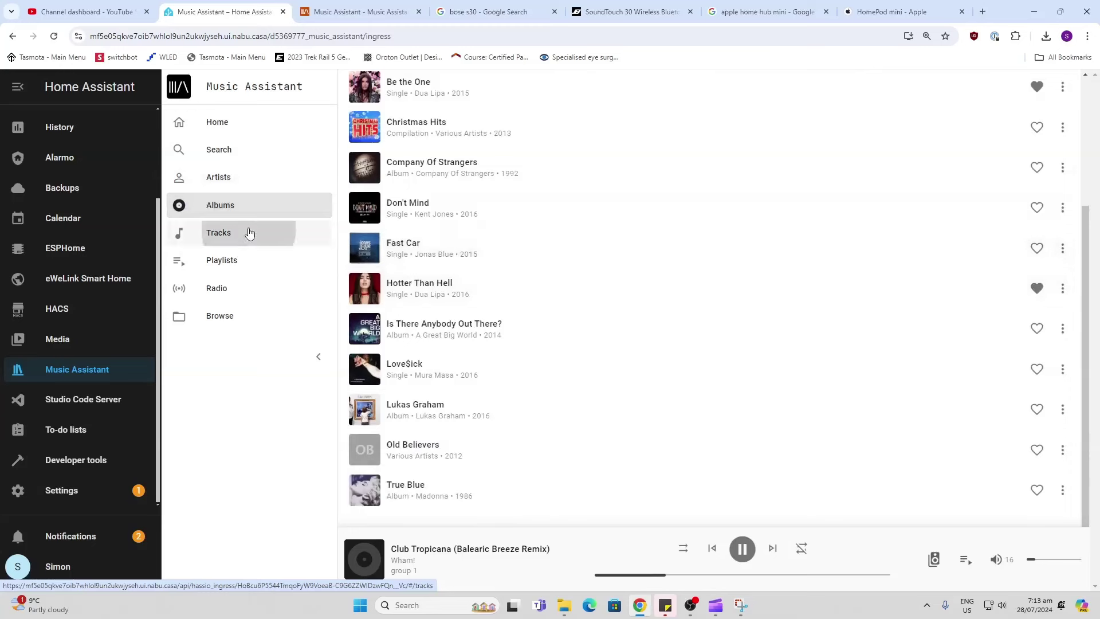
scroll(668, 271, "down", 7)
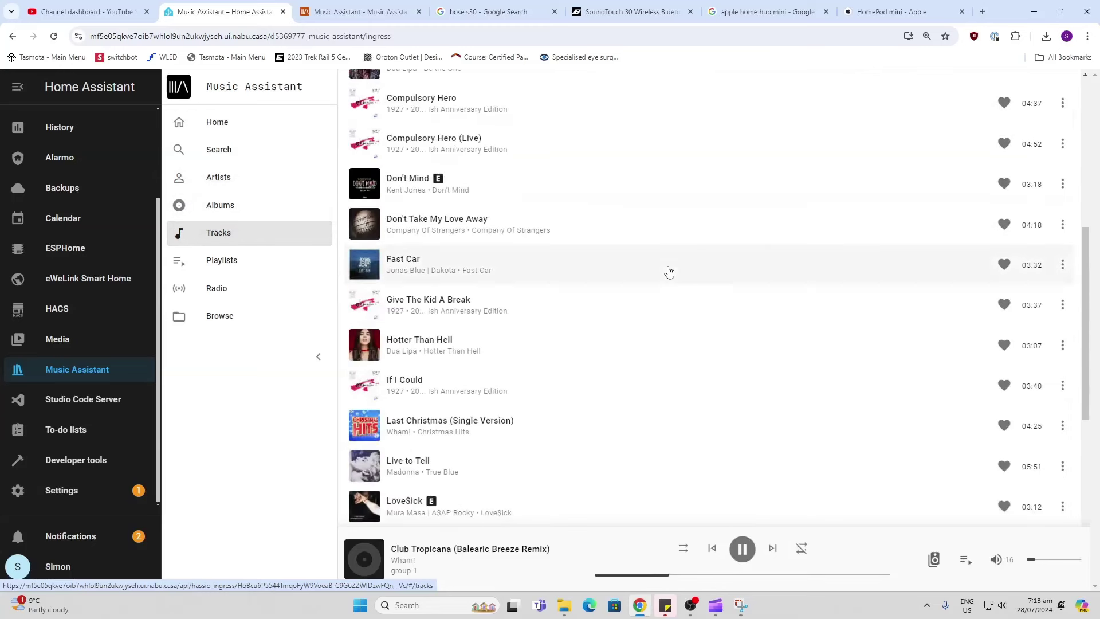
Step: Check Playlists and Radio, then open the Filesystem (local disk) source under Browse
left_click(238, 260)
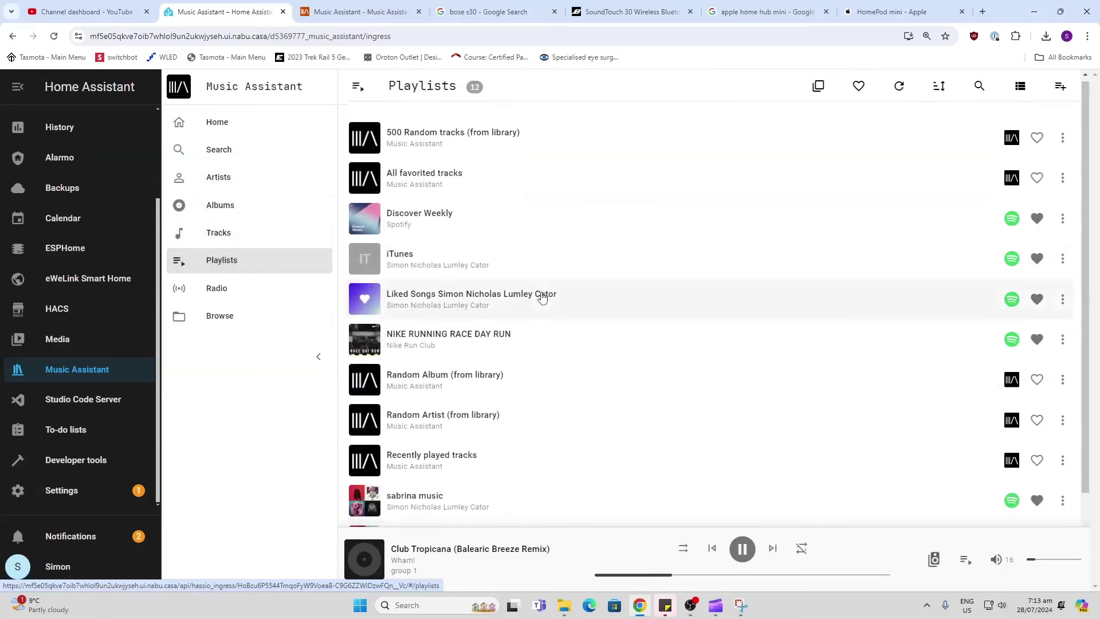
scroll(542, 297, "down", 2)
left_click(235, 289)
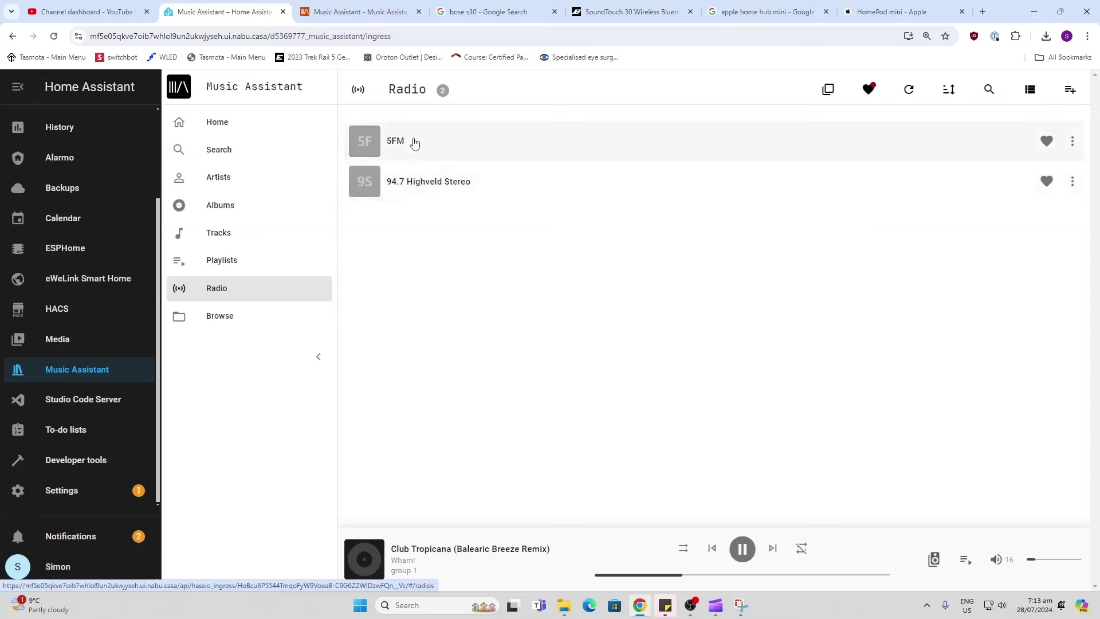
left_click(225, 324)
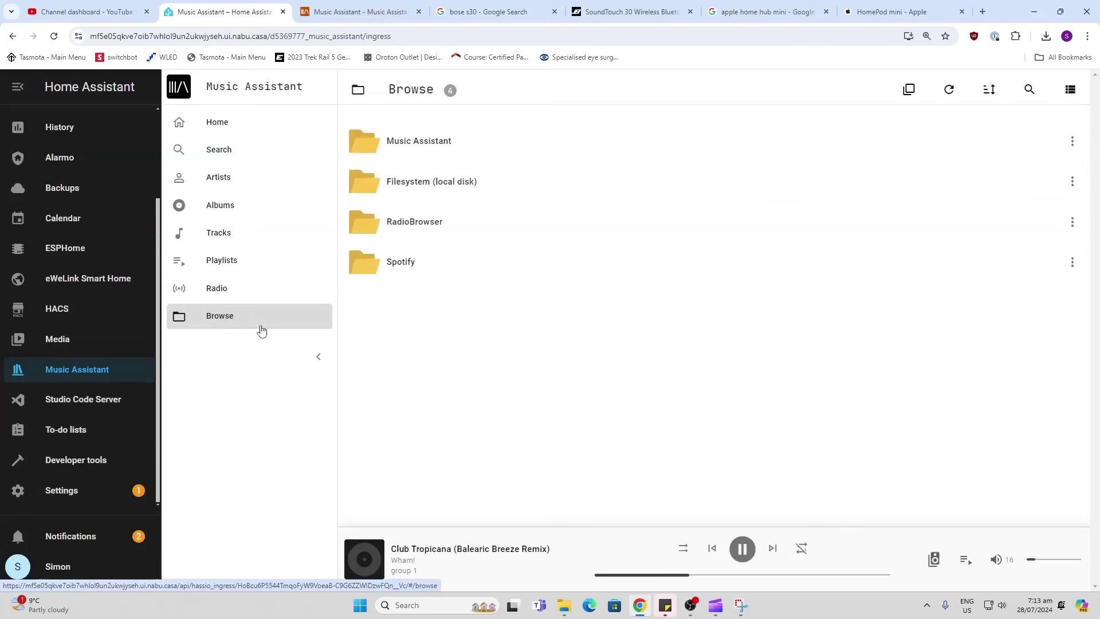
left_click(402, 186)
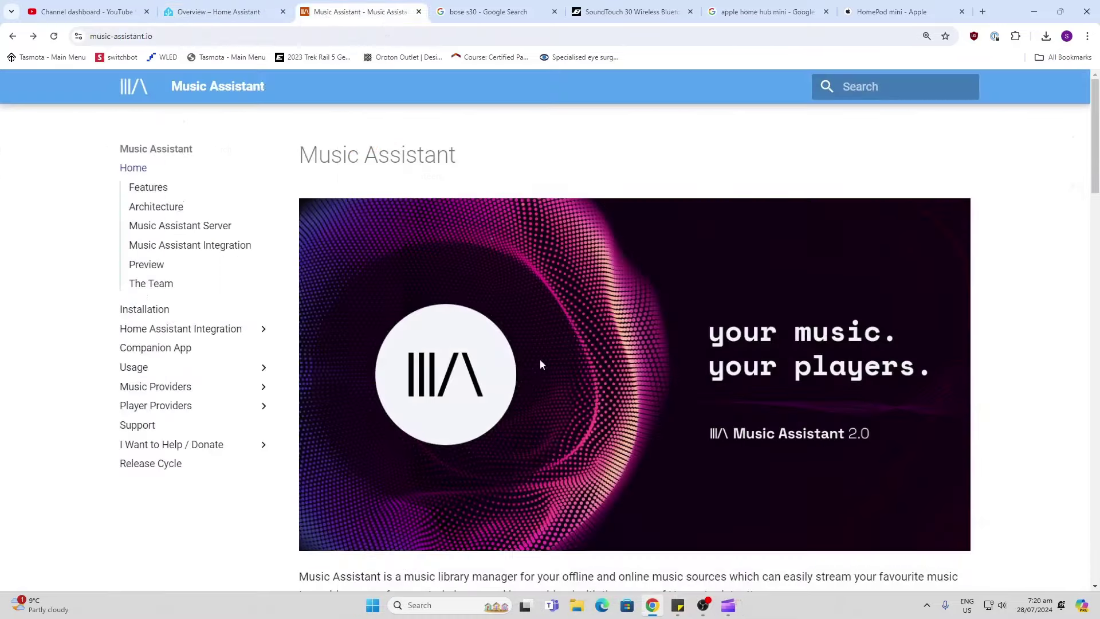
Step: Follow the docs link into Home Assistant and open the Music Assistant Server (beta) add-on
scroll(540, 359, "down", 4)
scroll(541, 364, "down", 5)
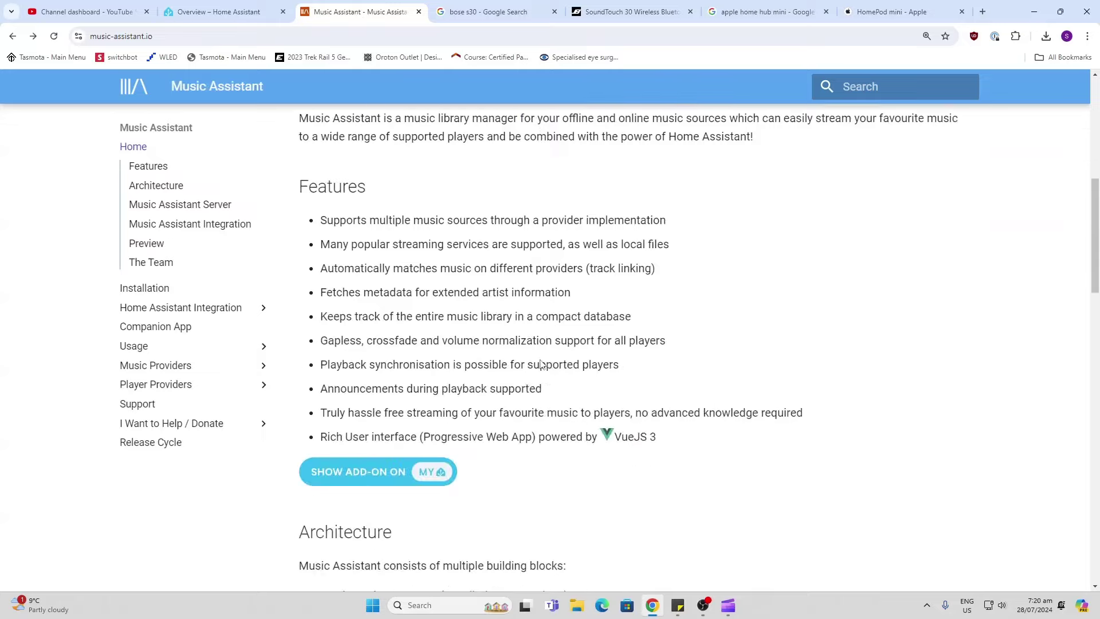
left_click(369, 414)
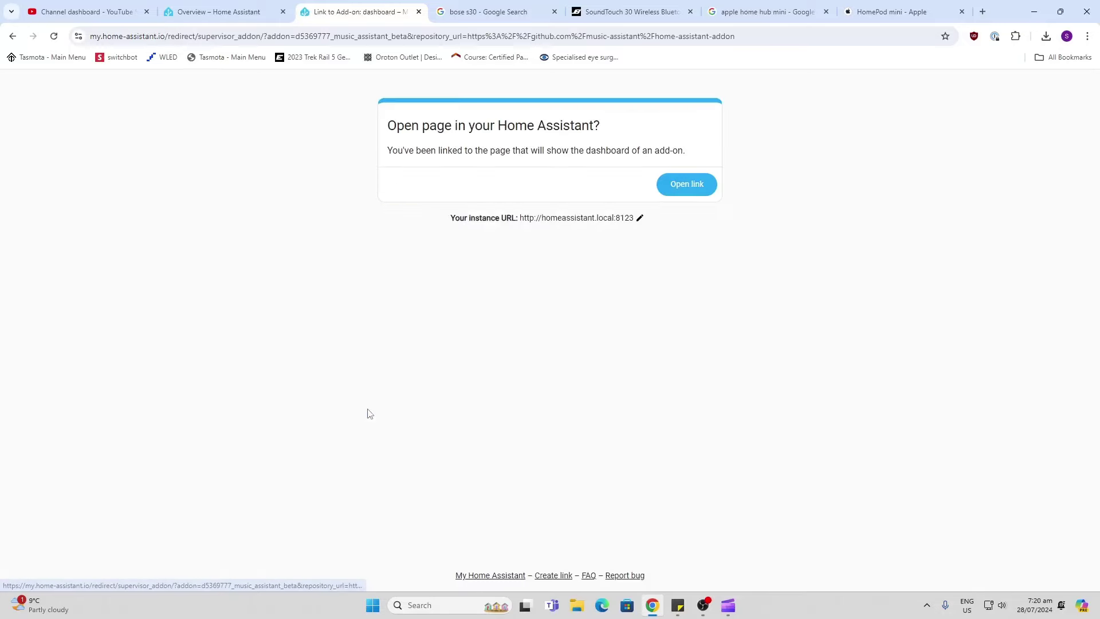
left_click(681, 192)
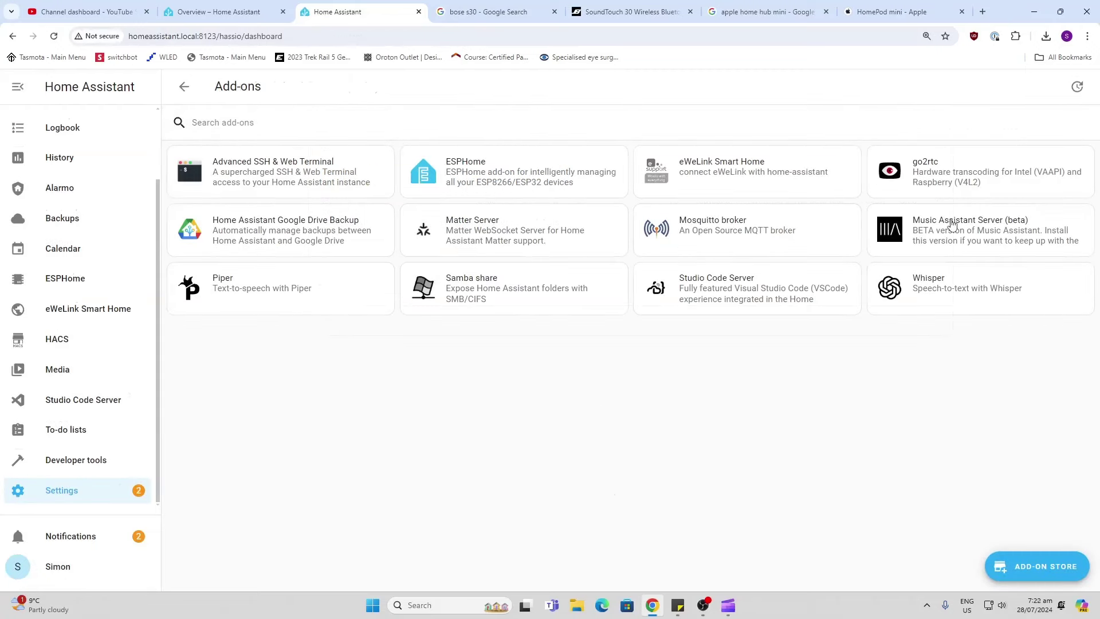
left_click(955, 226)
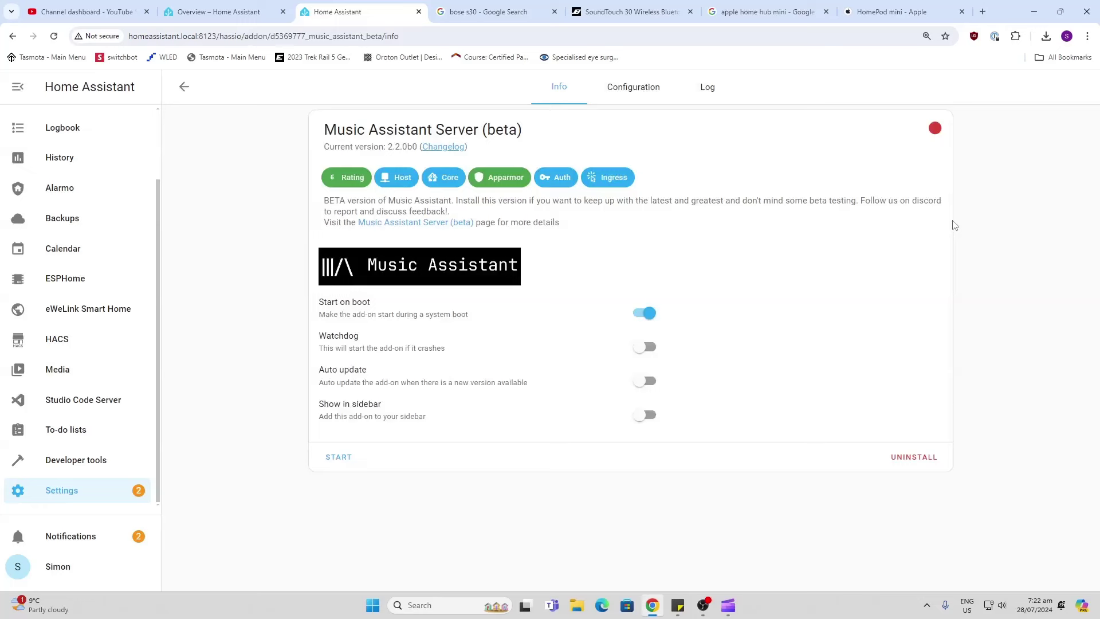
Step: Enable Watchdog, Auto update and Show in sidebar, then start the add-on
left_click(646, 347)
left_click(646, 381)
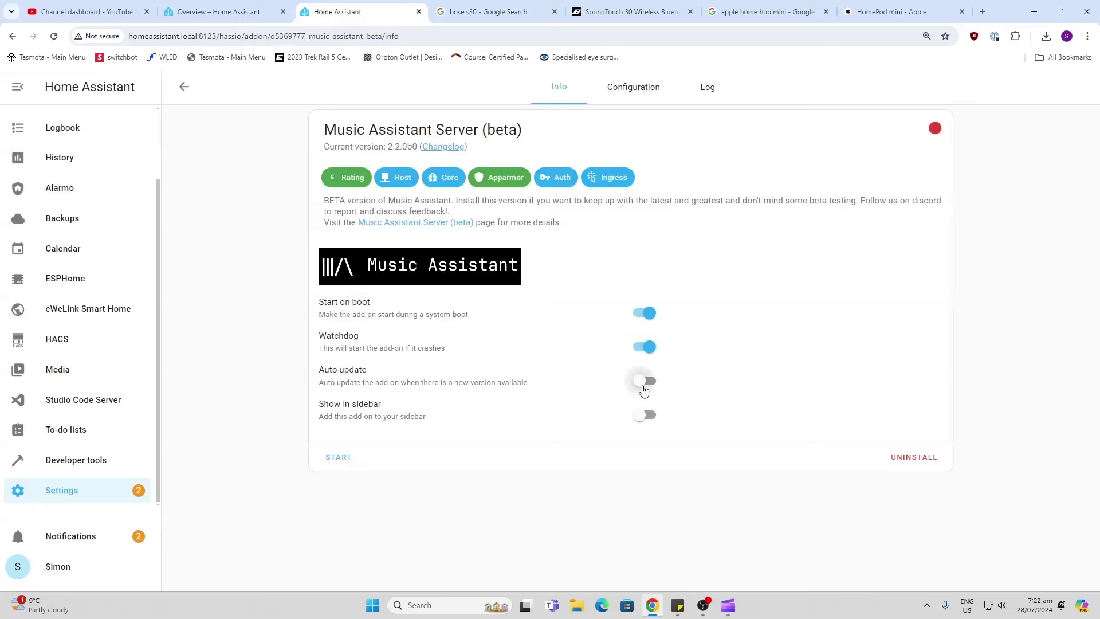
left_click(643, 418)
left_click(338, 458)
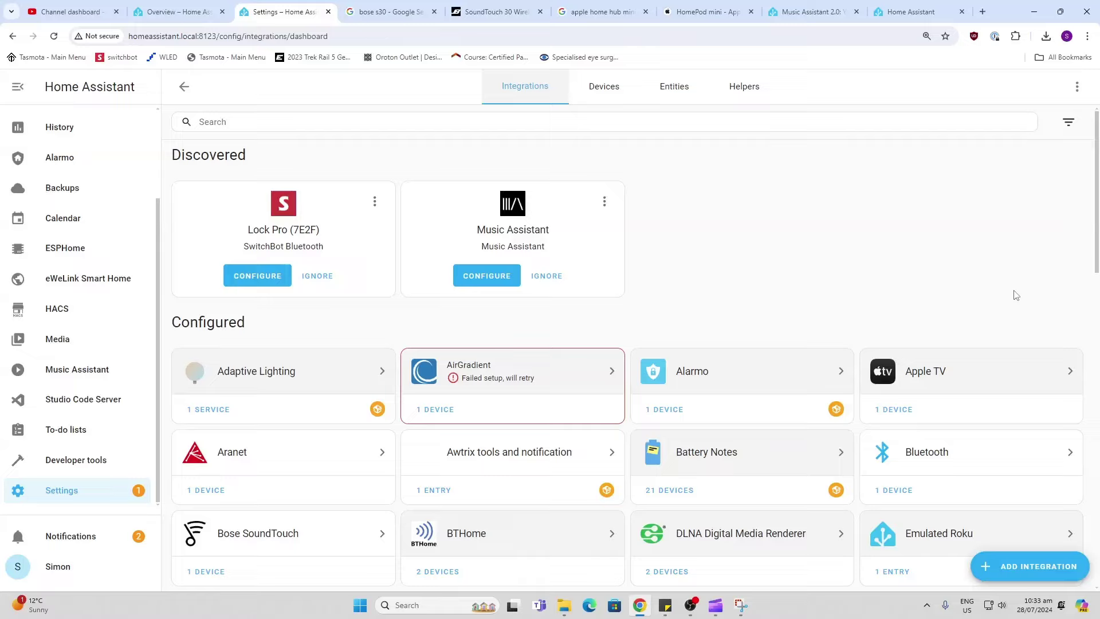
Step: Configure the discovered Music Assistant integration and open the Music Assistant panel from the sidebar
left_click(487, 276)
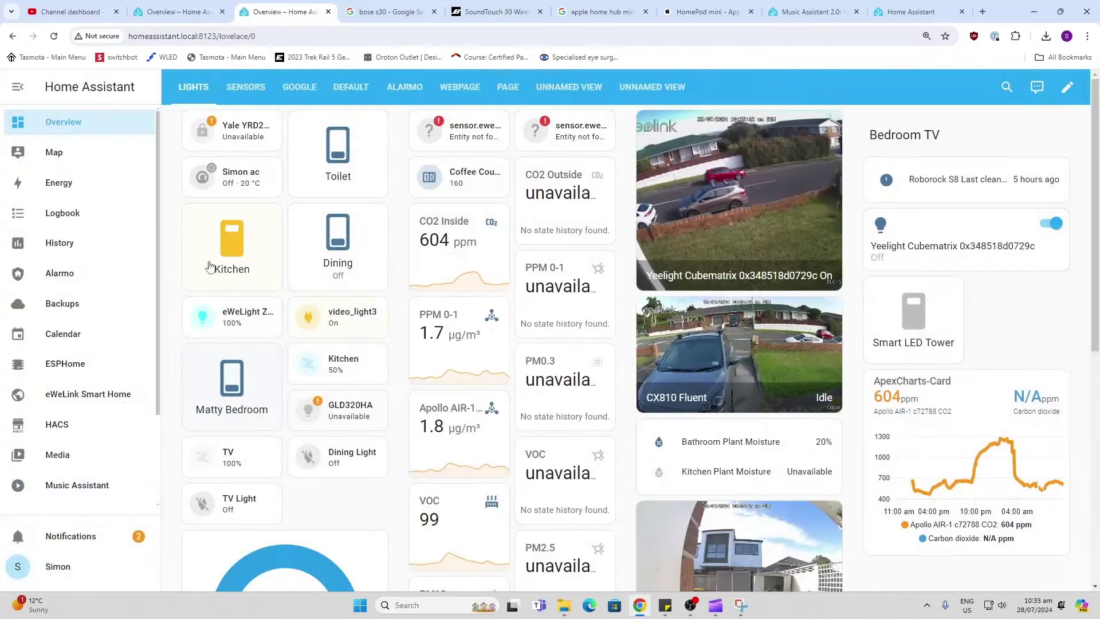
left_click(96, 491)
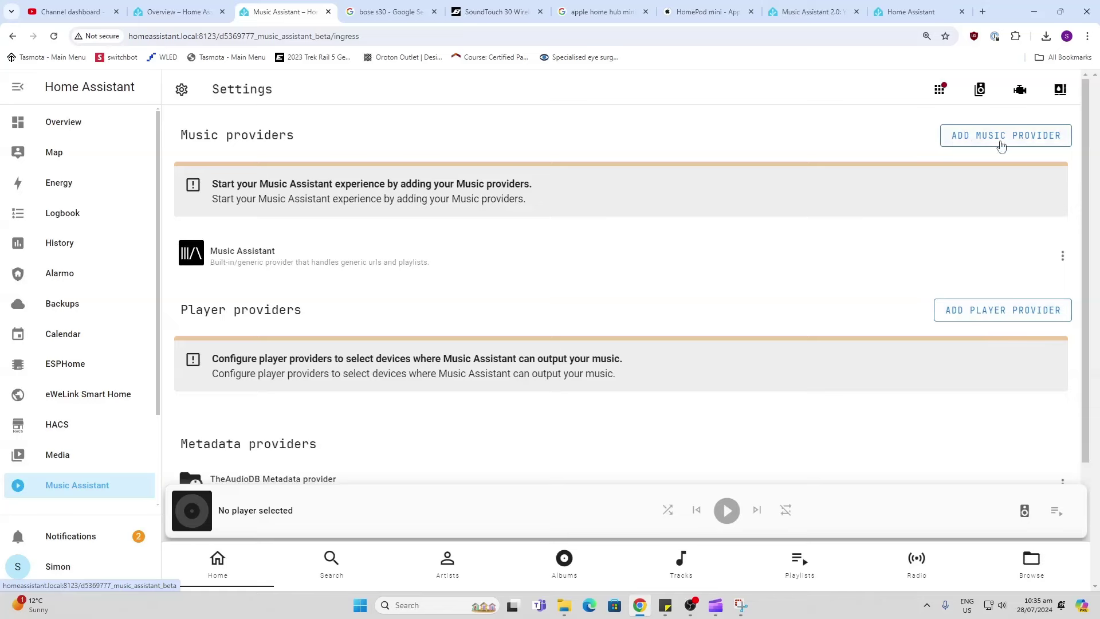
Step: Add Spotify as a music provider using the account username and password
left_click(1025, 143)
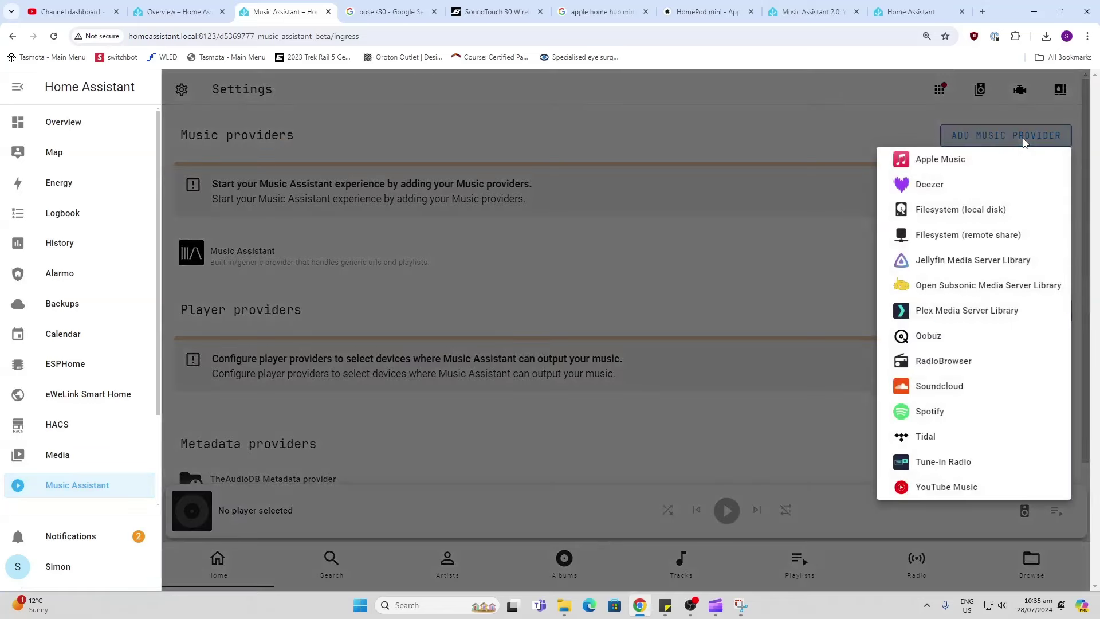
left_click(925, 410)
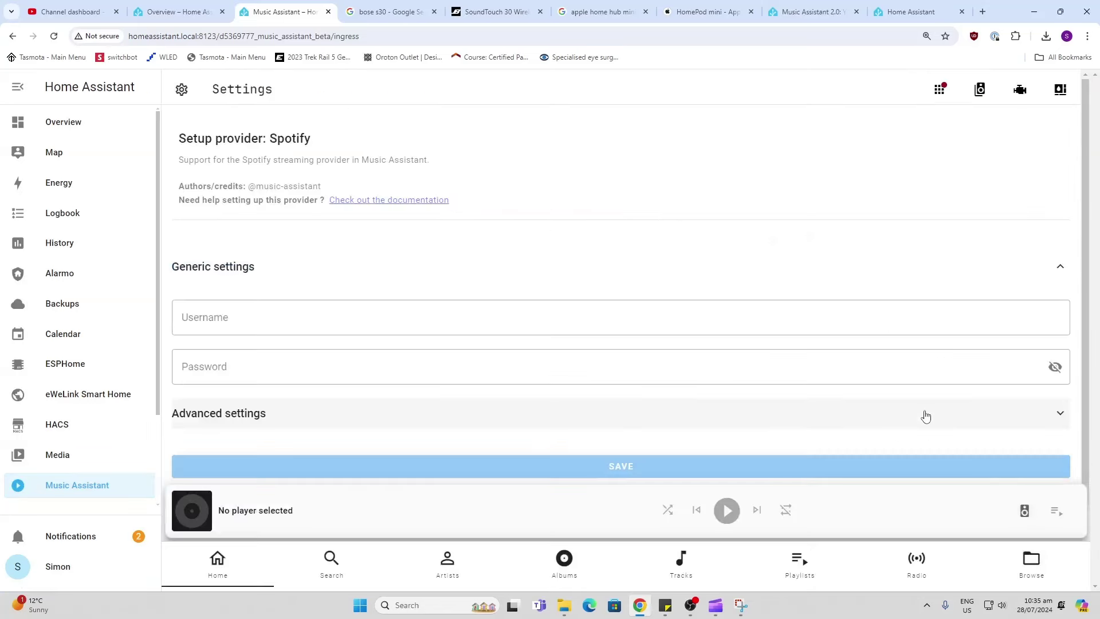
left_click(411, 319)
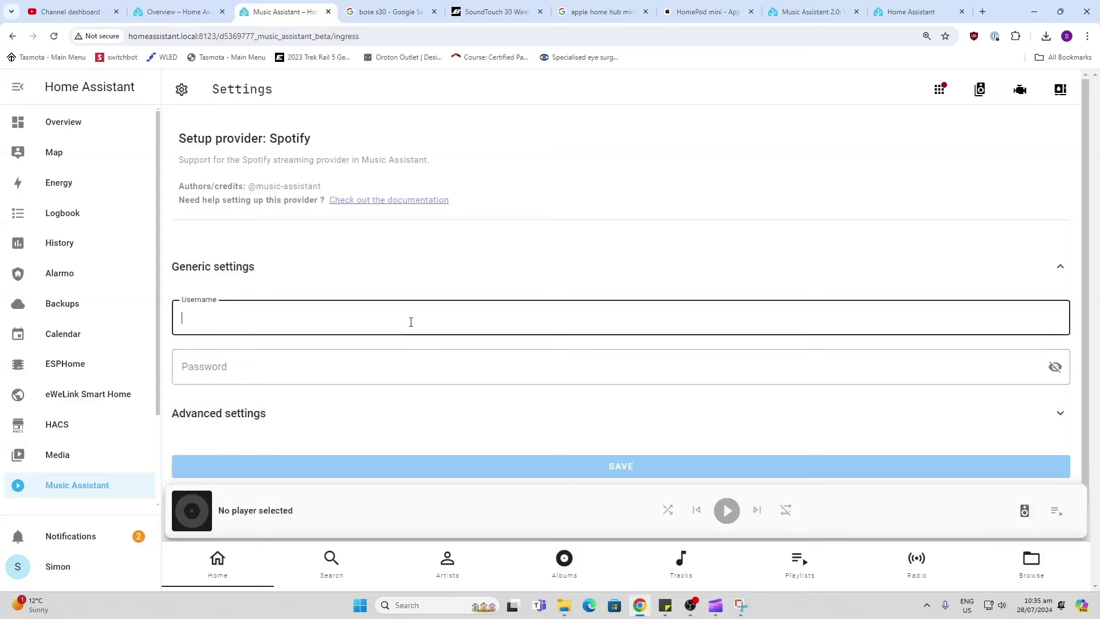
left_click(396, 370)
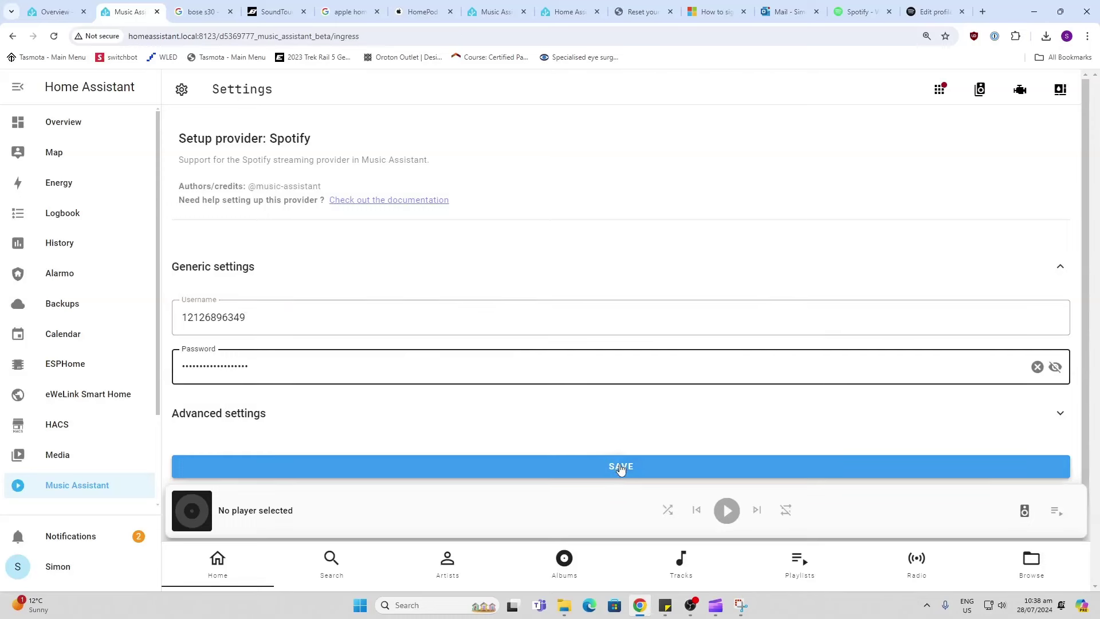
left_click(620, 468)
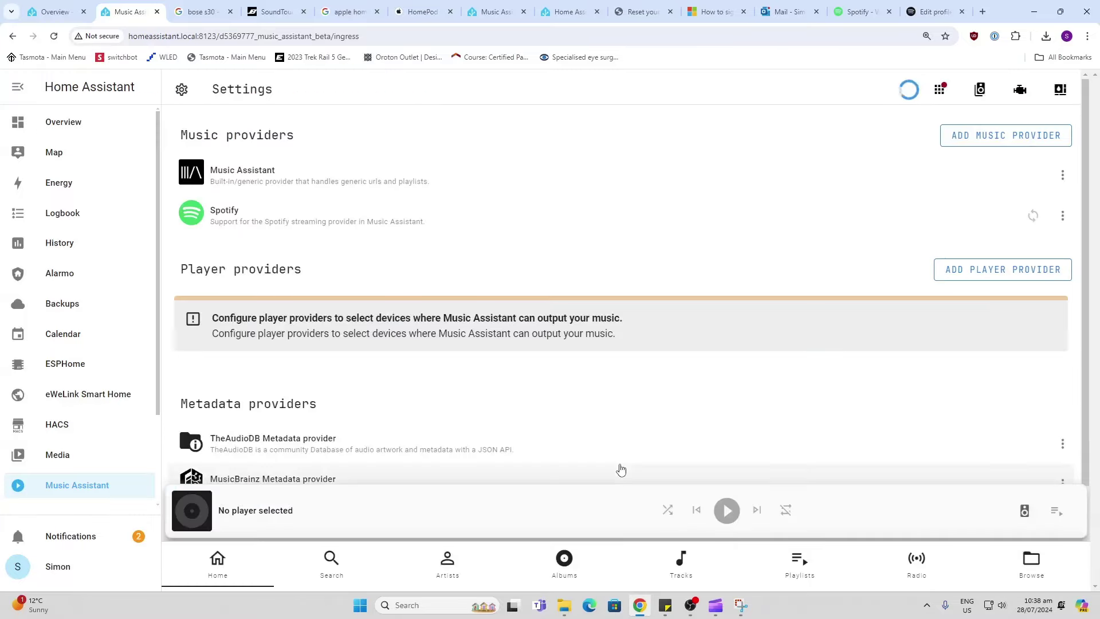
mouse_move(909, 92)
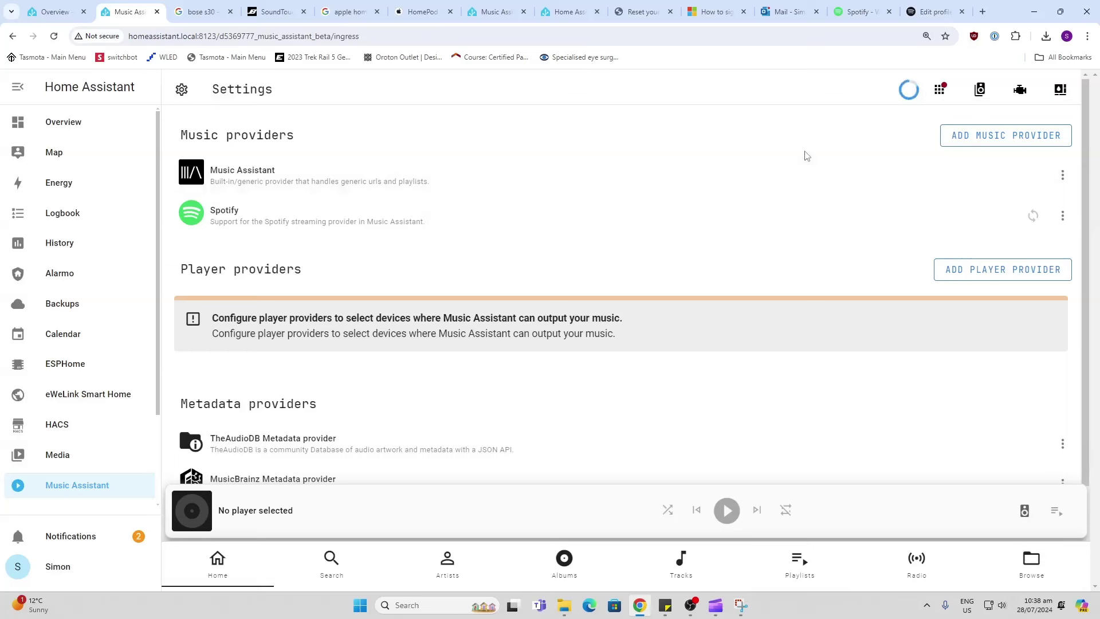
Step: Add the Home Assistant MediaPlayers player provider, saving the Home Assistant provider it requires
left_click(1029, 279)
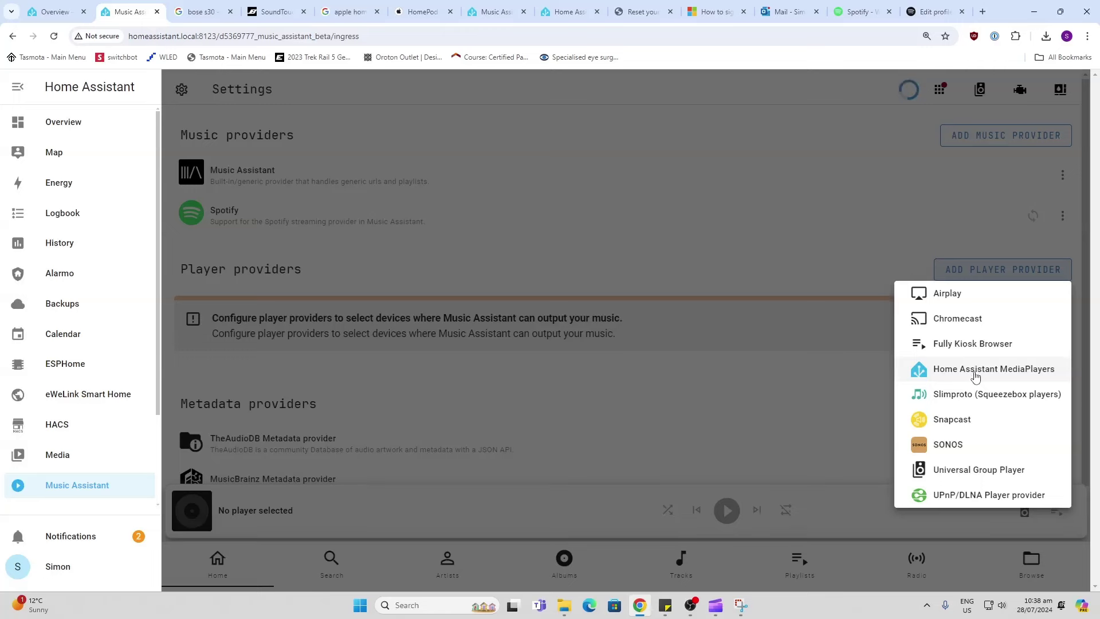
left_click(976, 376)
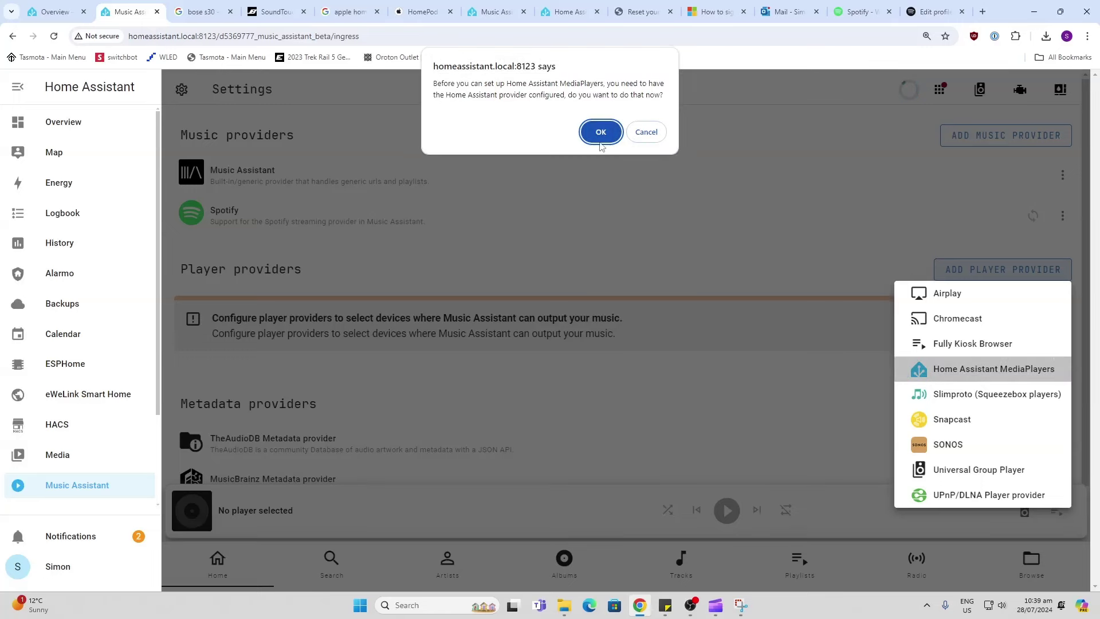
left_click(600, 135)
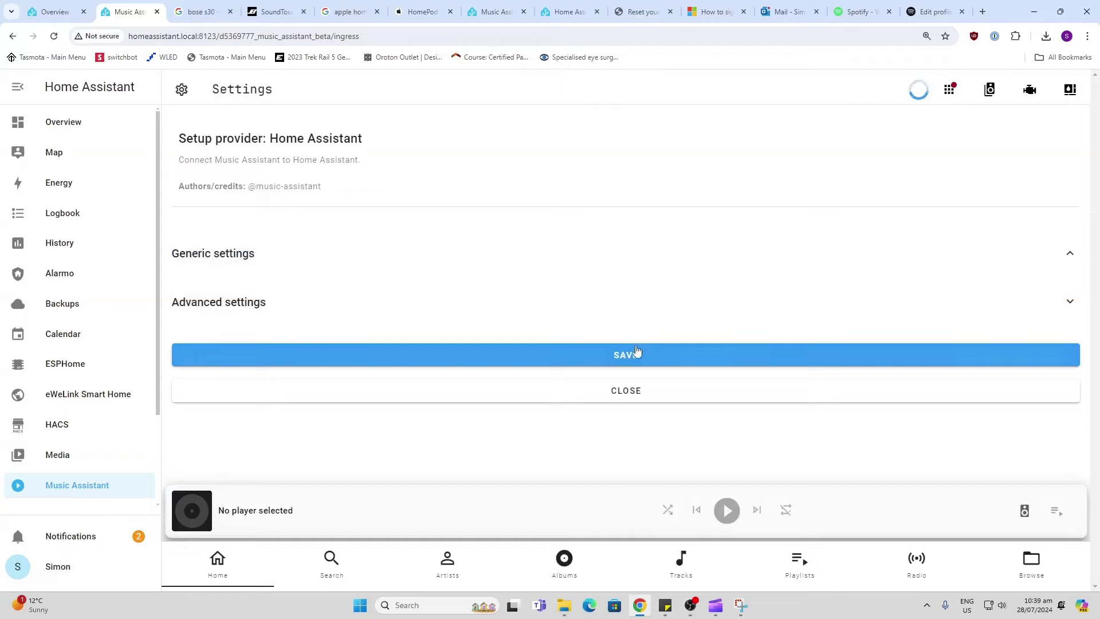
left_click(636, 352)
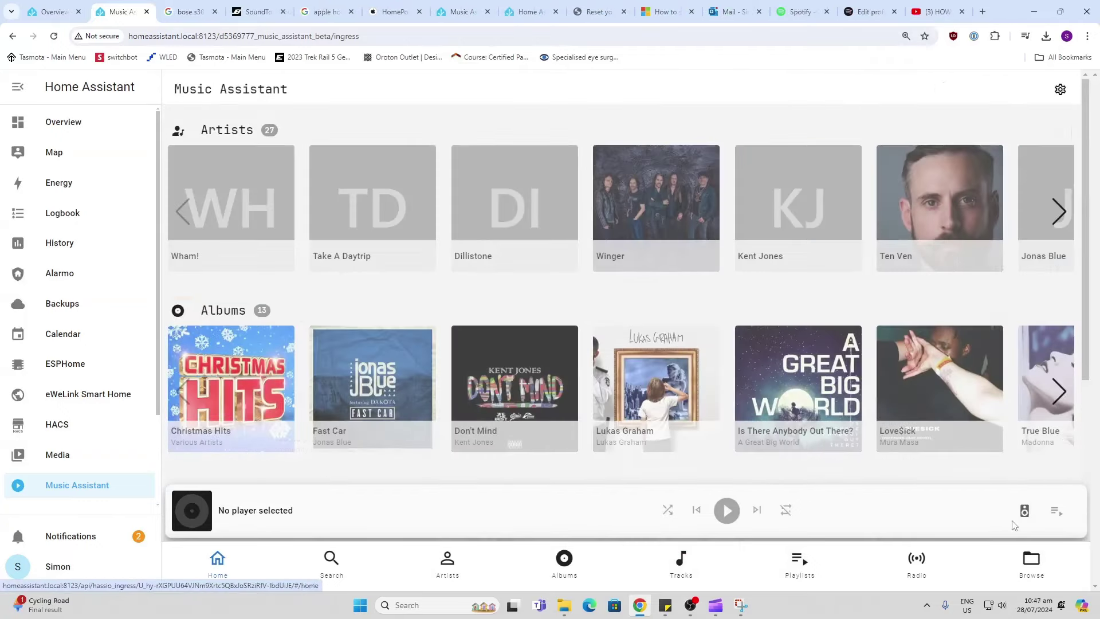
Step: Open the Is There Anybody Out There? album from the home page
left_click(1025, 509)
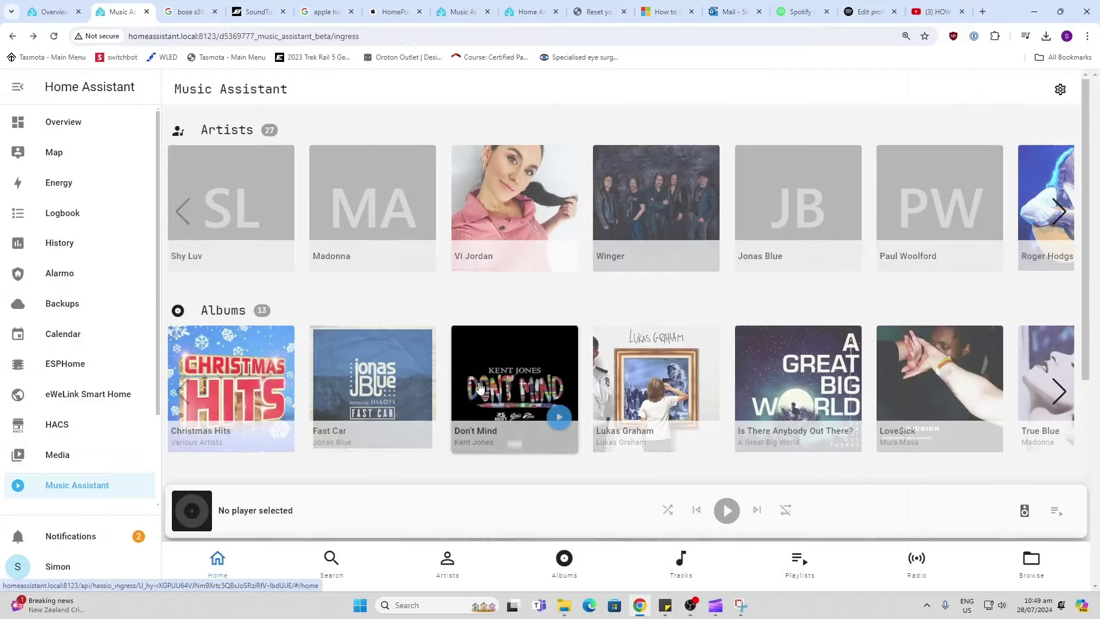
left_click(770, 349)
scroll(625, 349, "down", 2)
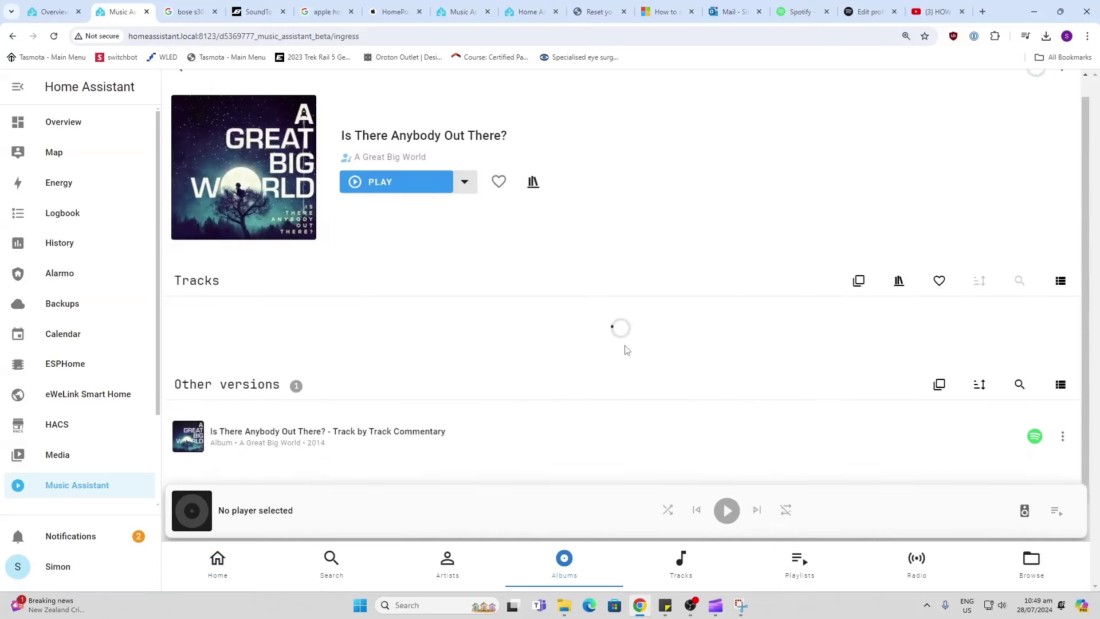
scroll(631, 383, "up", 2)
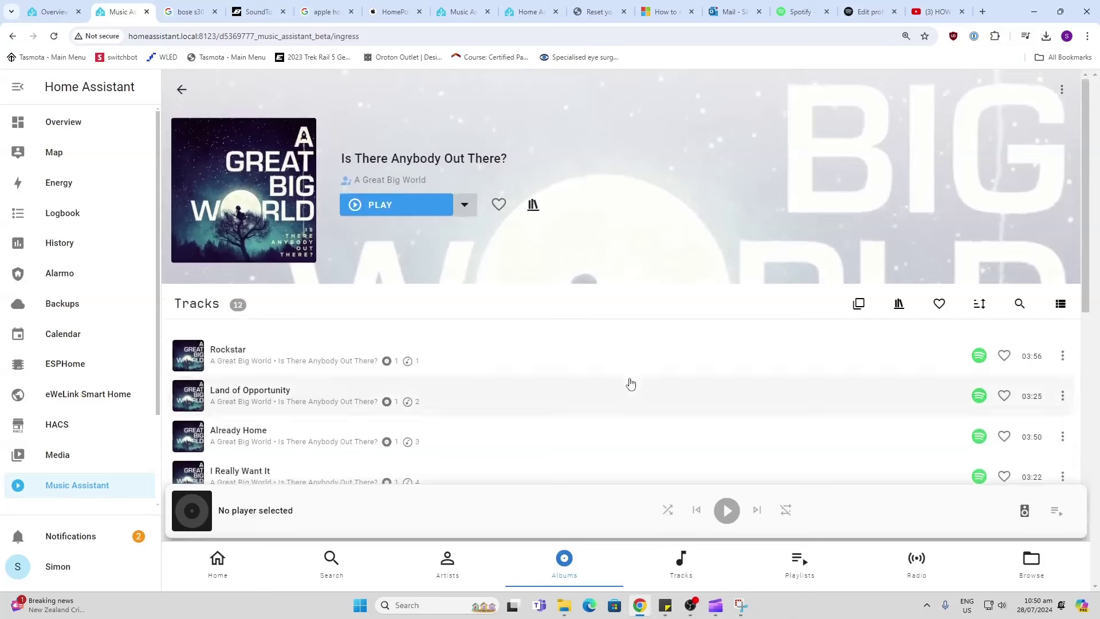
Step: Play the album now on the lounge room speaker, powering the speaker on first
left_click(381, 205)
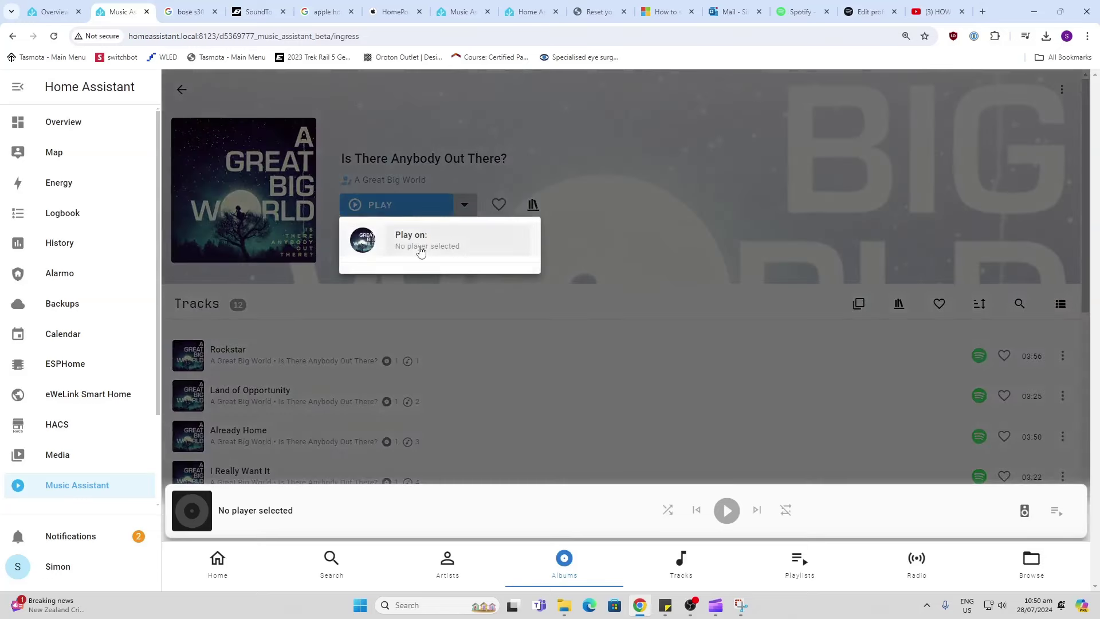
left_click(420, 245)
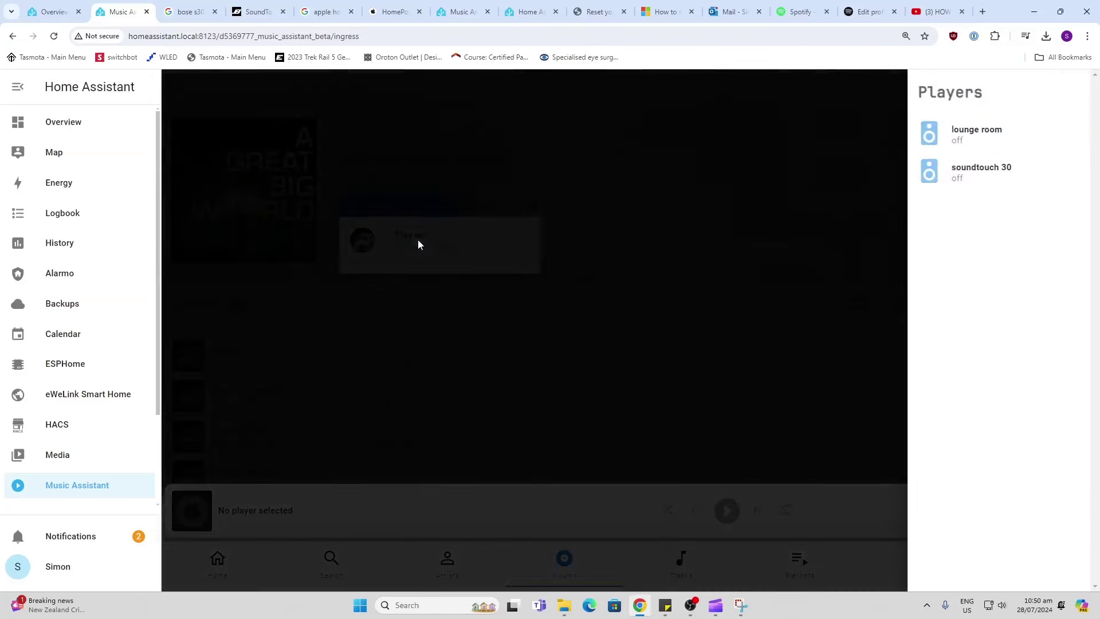
left_click(990, 143)
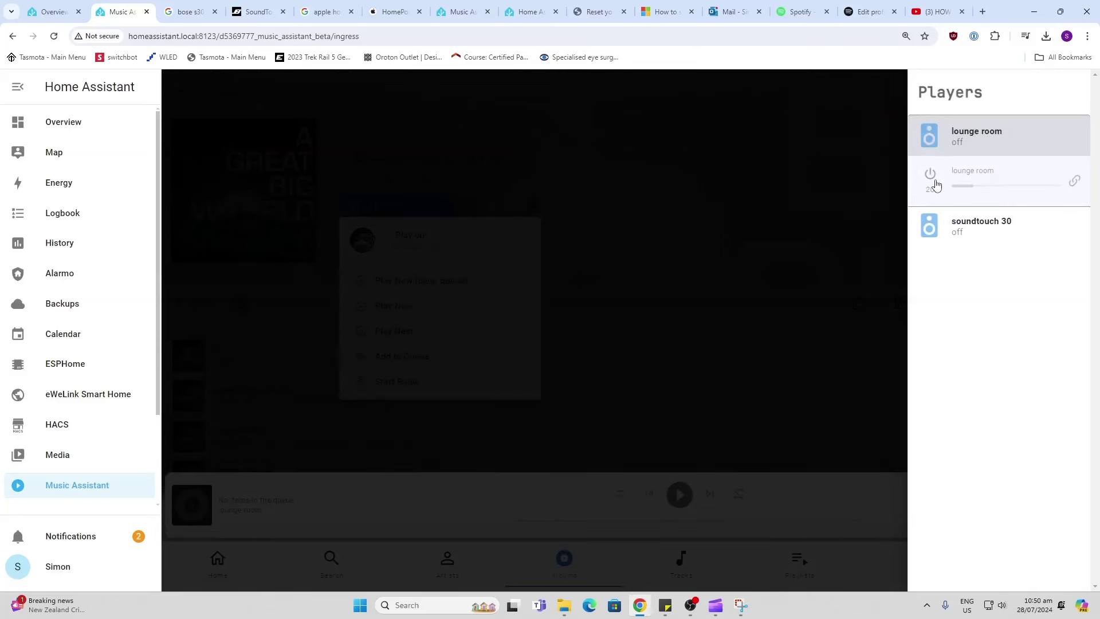
left_click(930, 176)
left_click(744, 215)
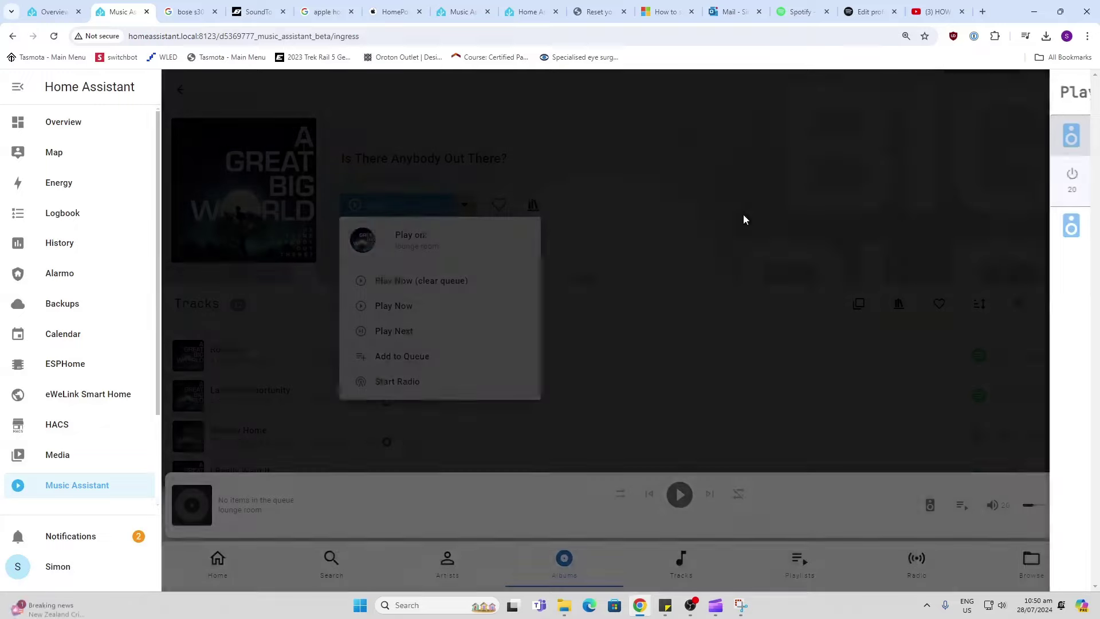
left_click(400, 310)
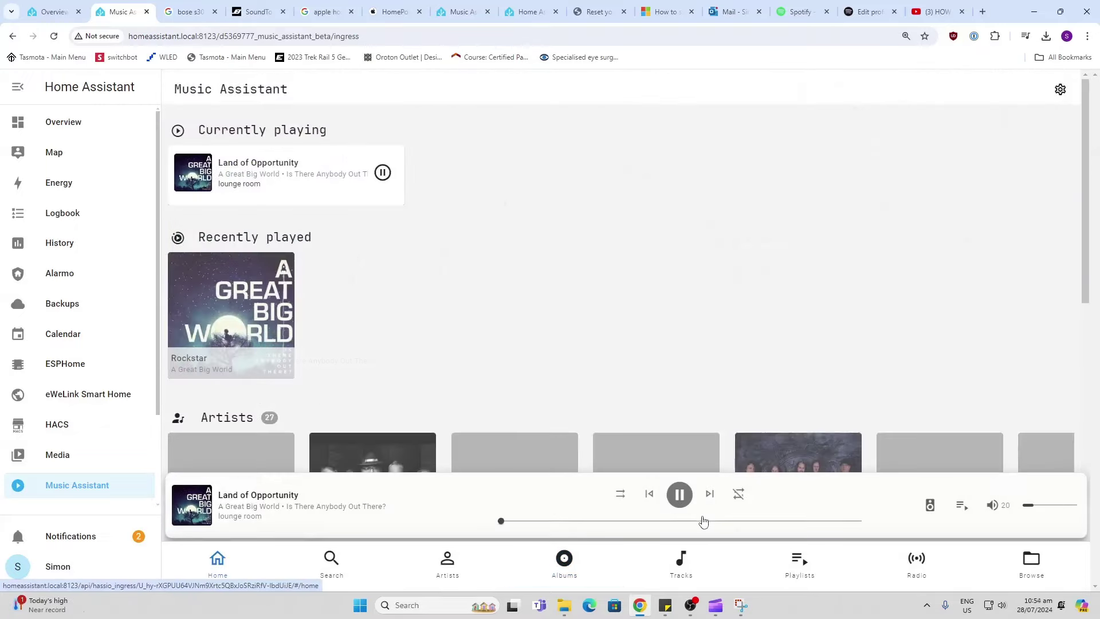
Step: From the settings page, add RadioBrowser as a new music provider and save it
left_click(1059, 91)
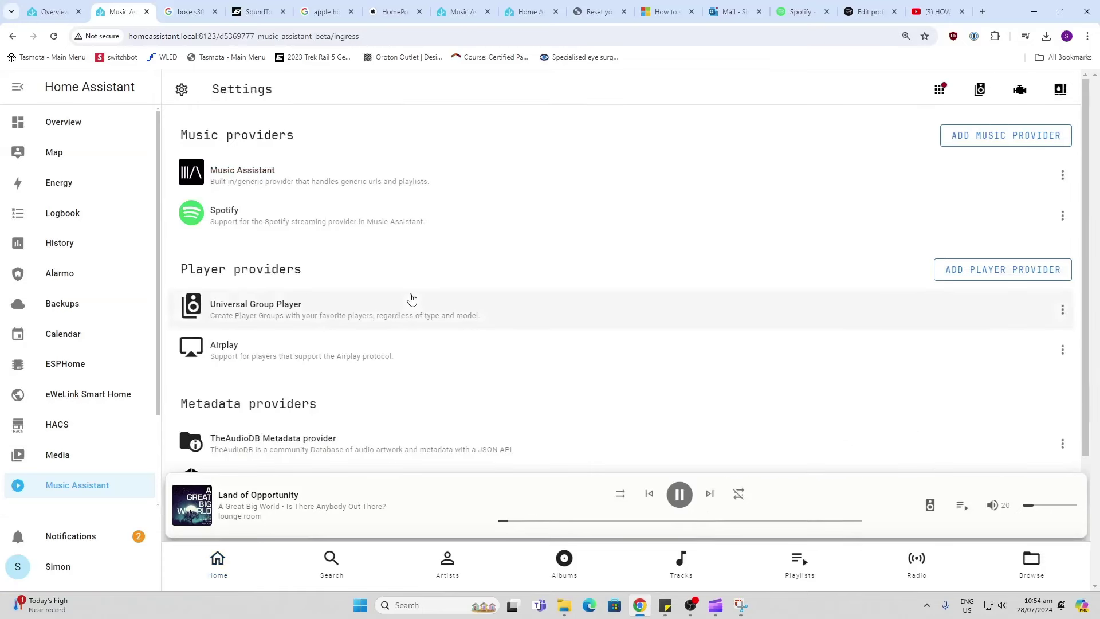
scroll(411, 299, "down", 1)
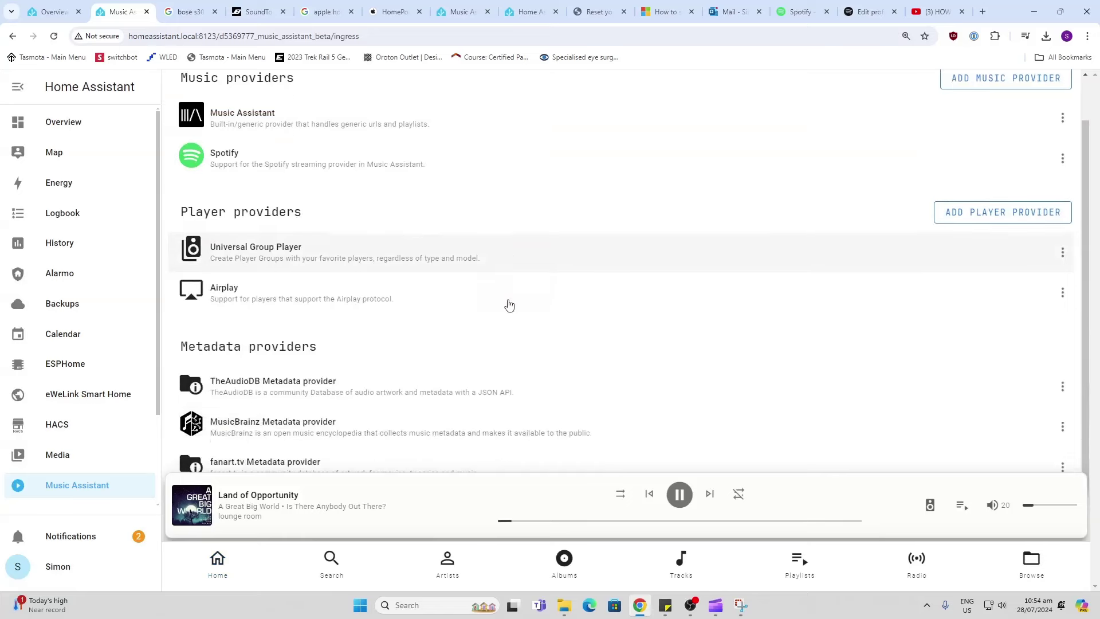
scroll(474, 360, "up", 1)
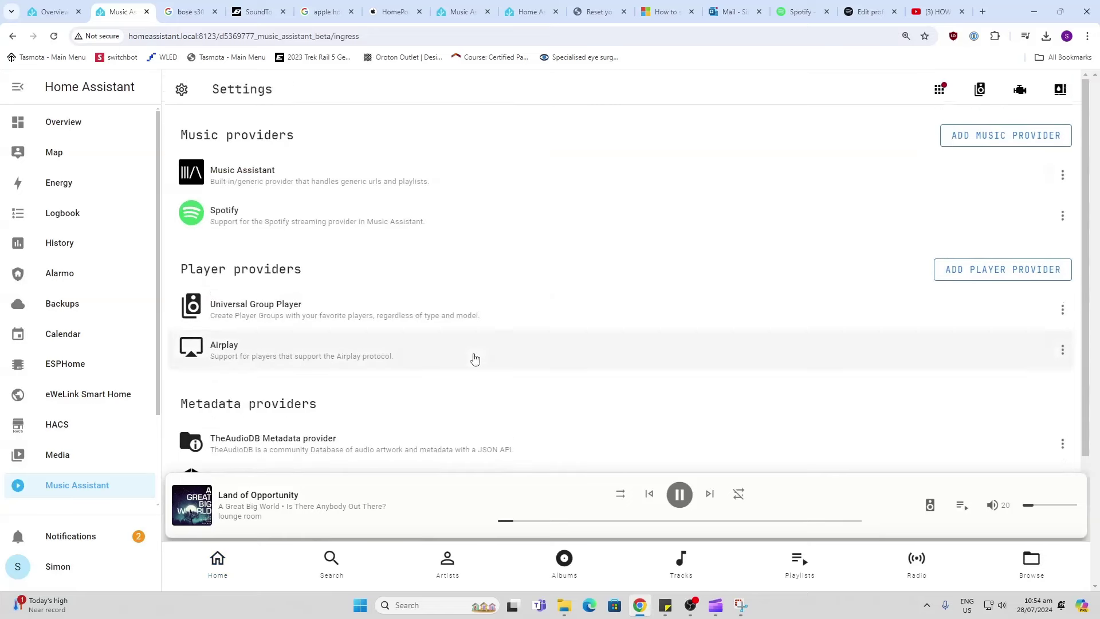
left_click(997, 138)
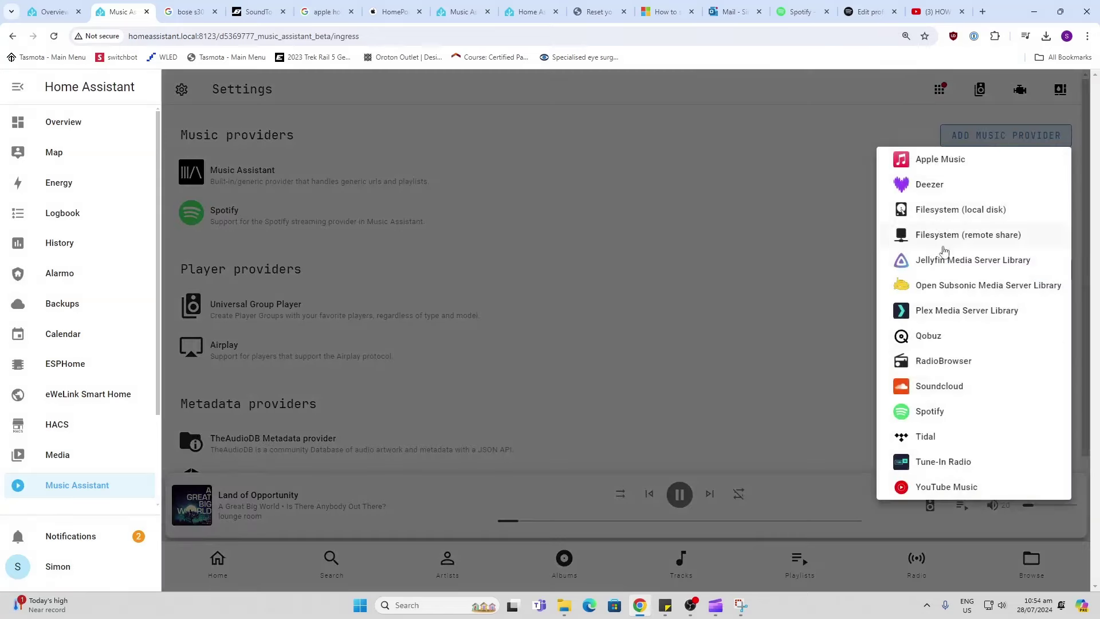
left_click(944, 362)
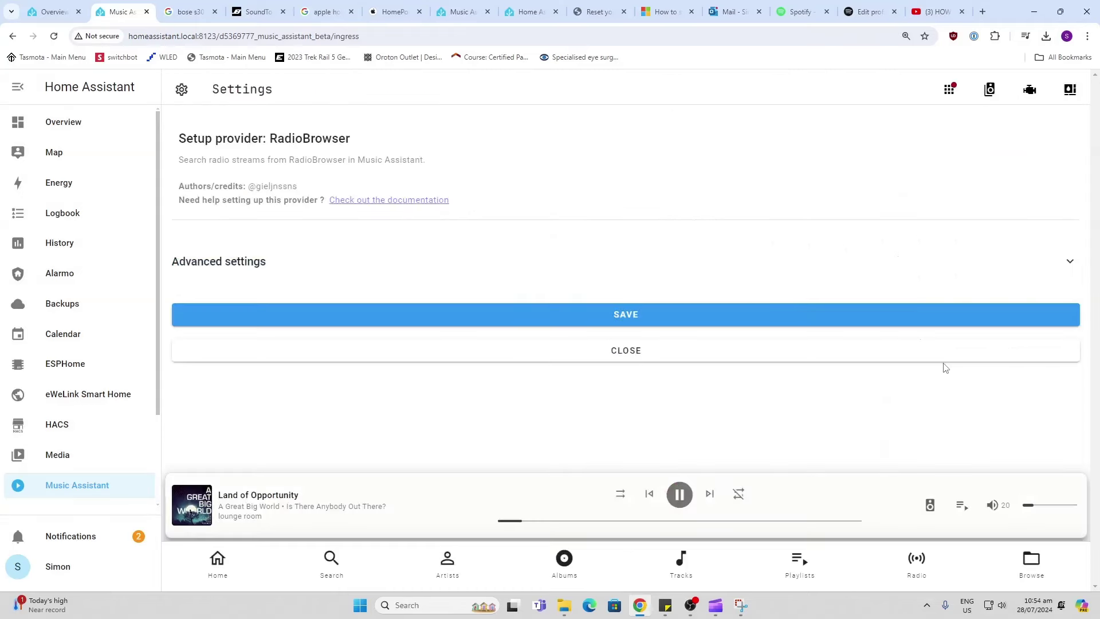
left_click(649, 318)
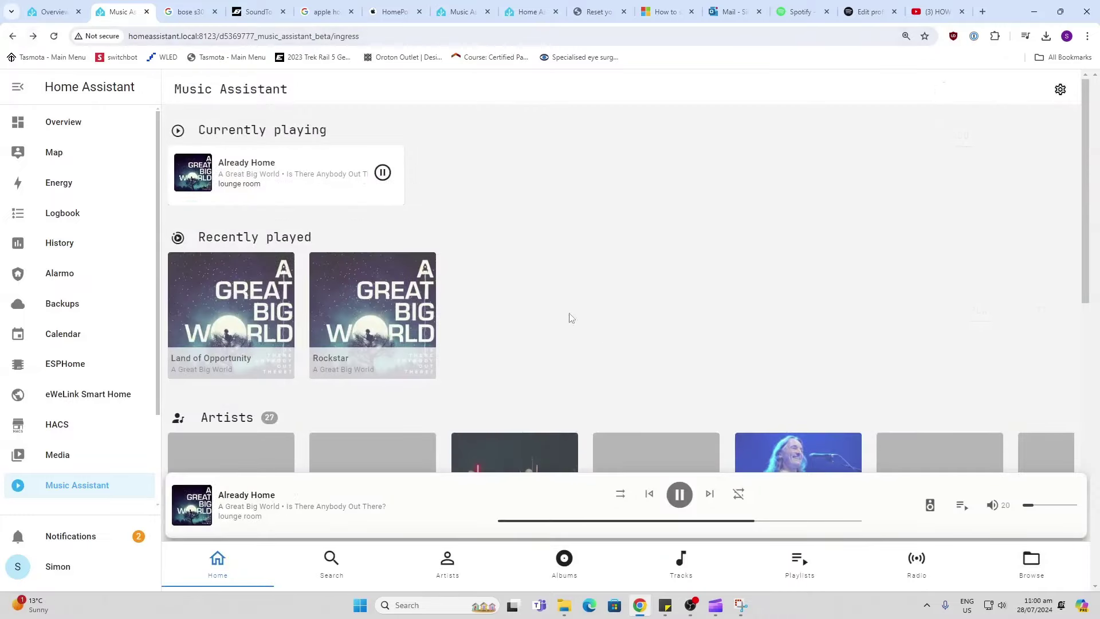
Step: Browse RadioBrowser's stations grouped by country
left_click(1032, 556)
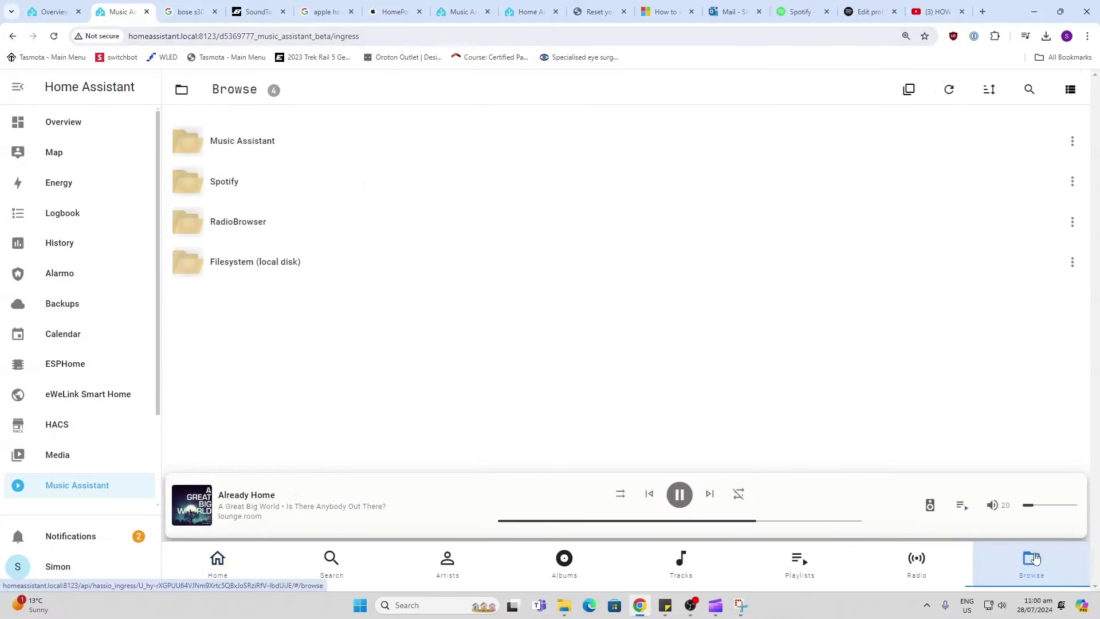
left_click(256, 223)
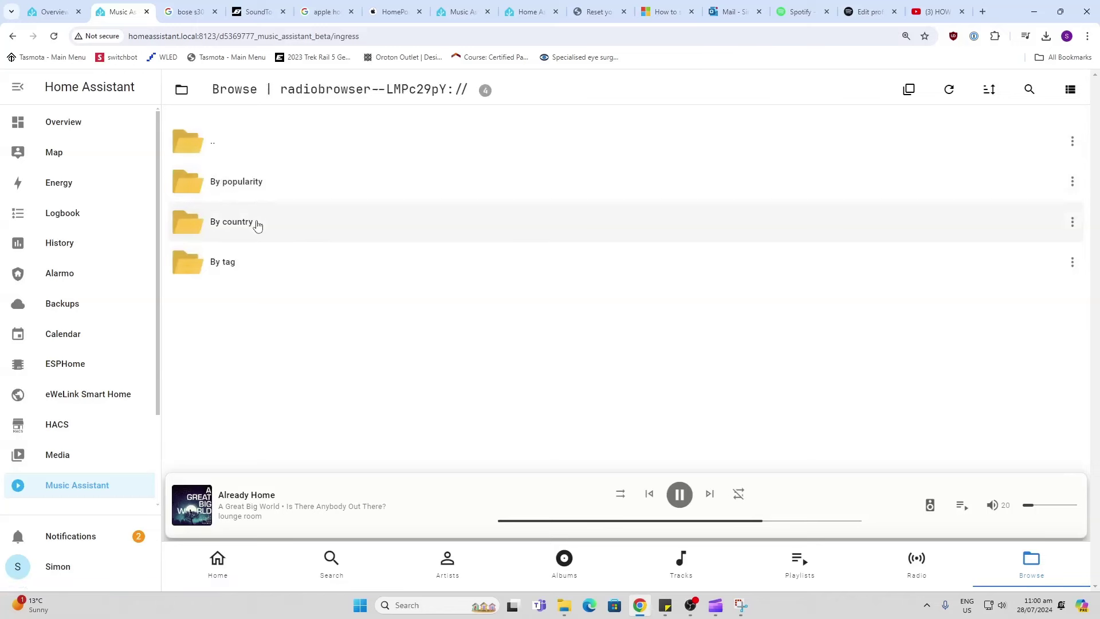
left_click(256, 223)
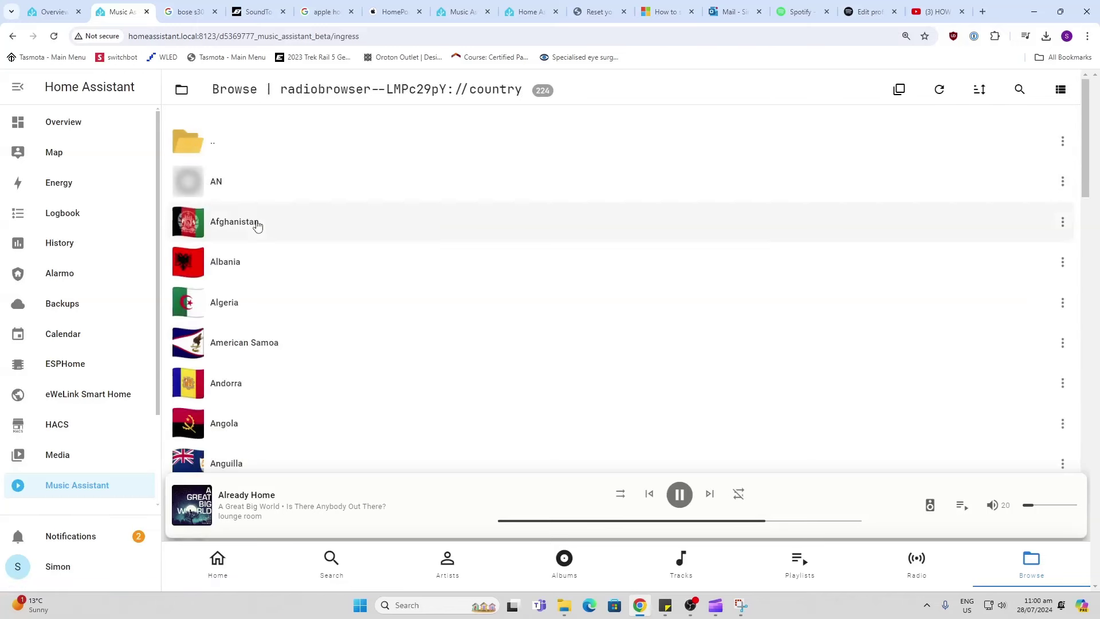
scroll(326, 331, "down", 1)
scroll(326, 331, "down", 15)
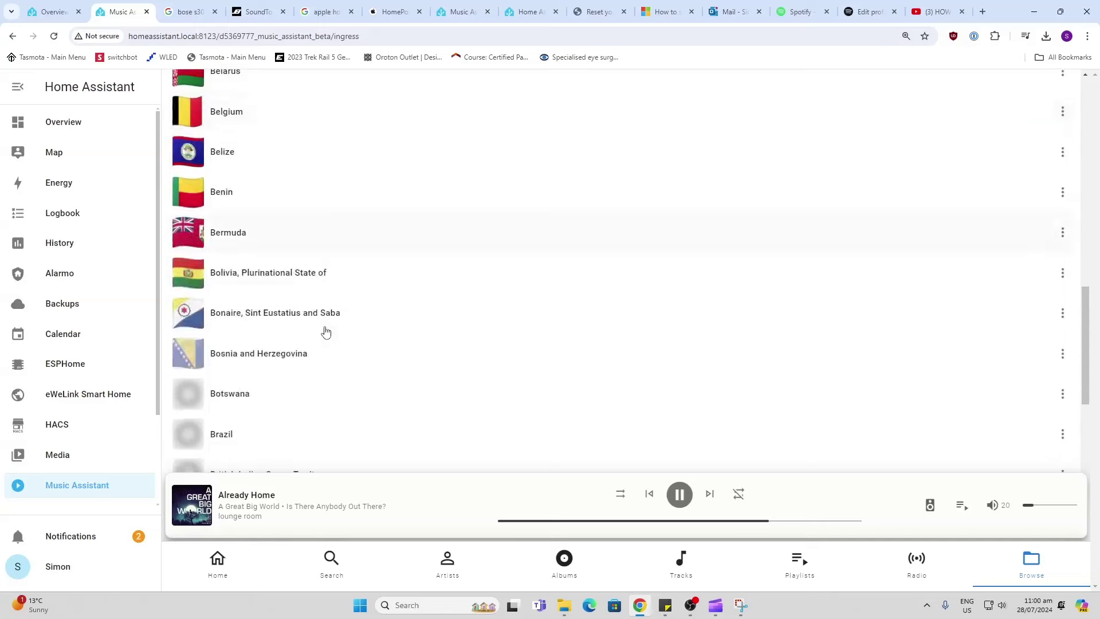
scroll(326, 332, "up", 10)
scroll(326, 334, "up", 5)
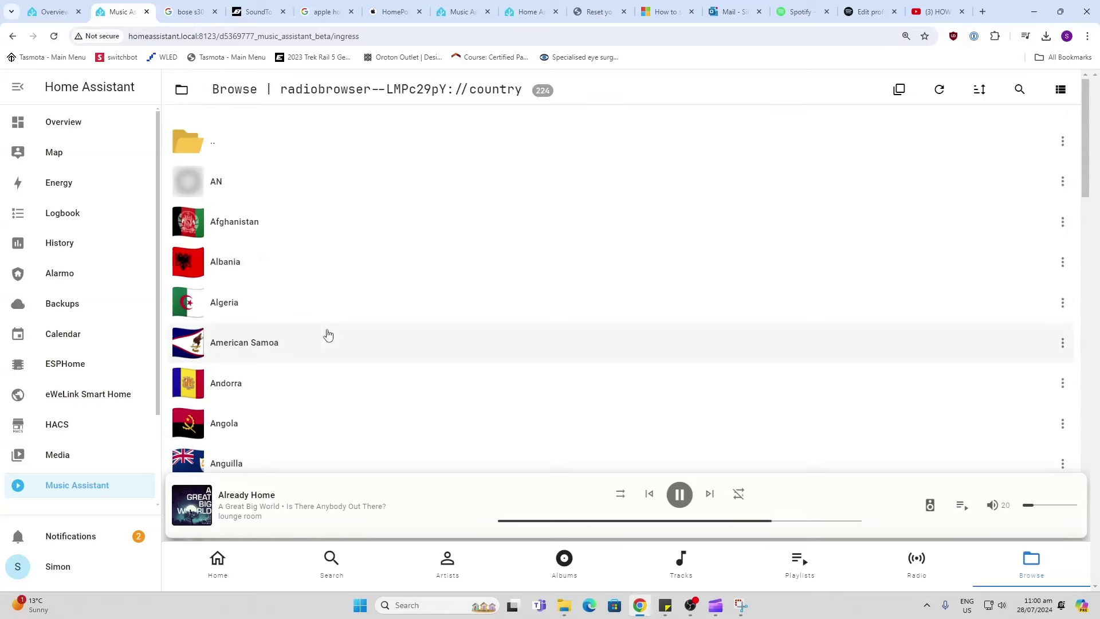
scroll(328, 335, "down", 5)
left_click_drag(1096, 206, 1096, 352)
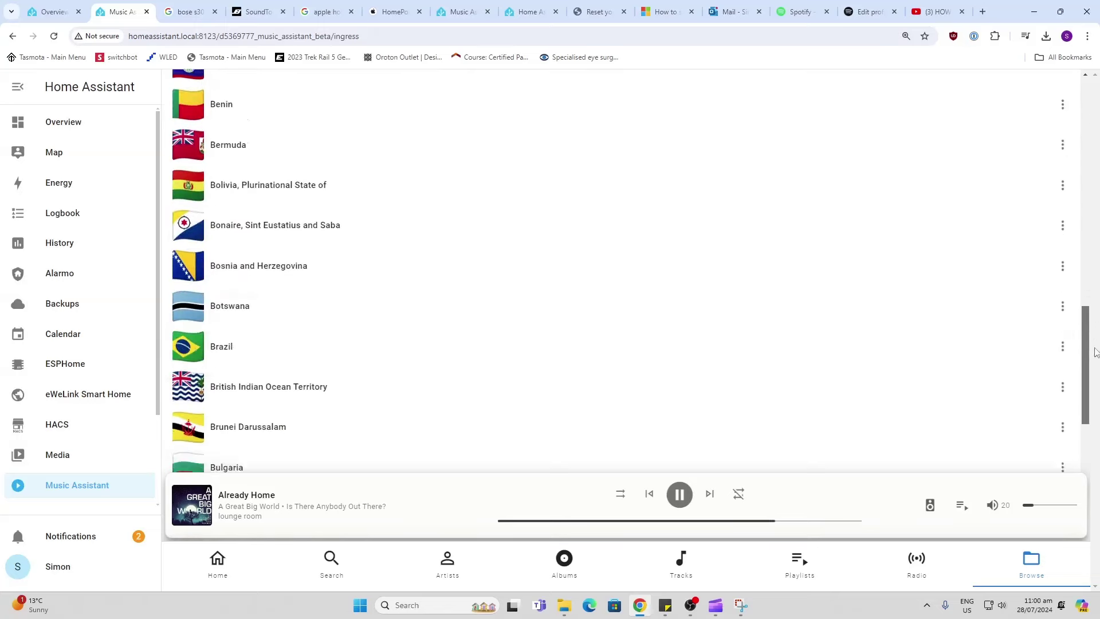
scroll(707, 322, "down", 10)
scroll(709, 321, "down", 20)
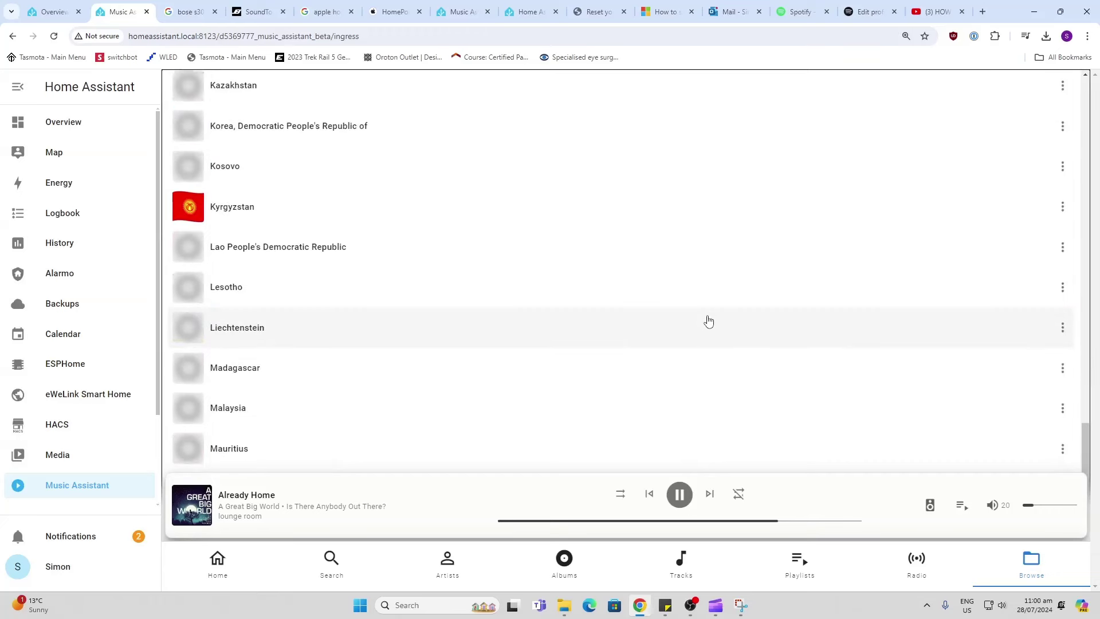
Step: Filter countries with 'so', open South Africa, and favourite LM Radio South Africa
type("so")
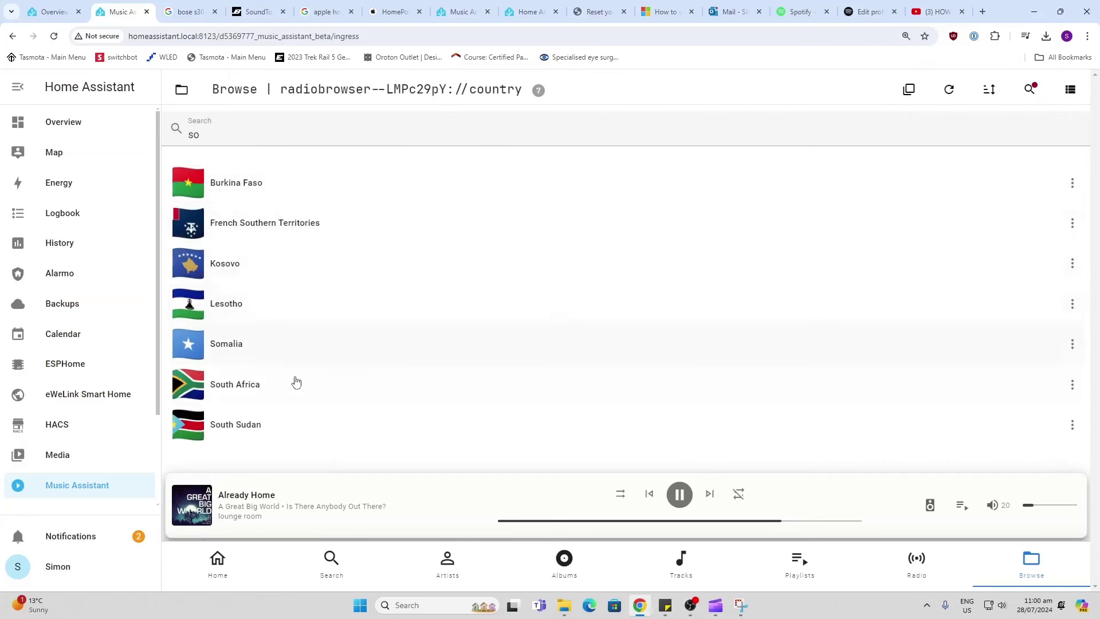
left_click(296, 383)
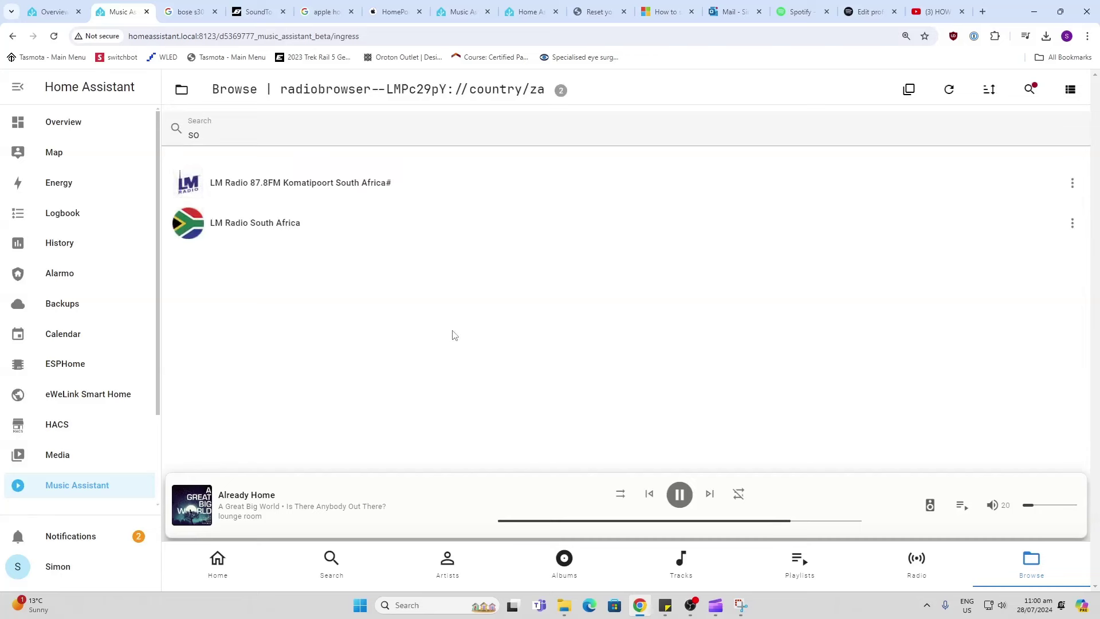
left_click(234, 225)
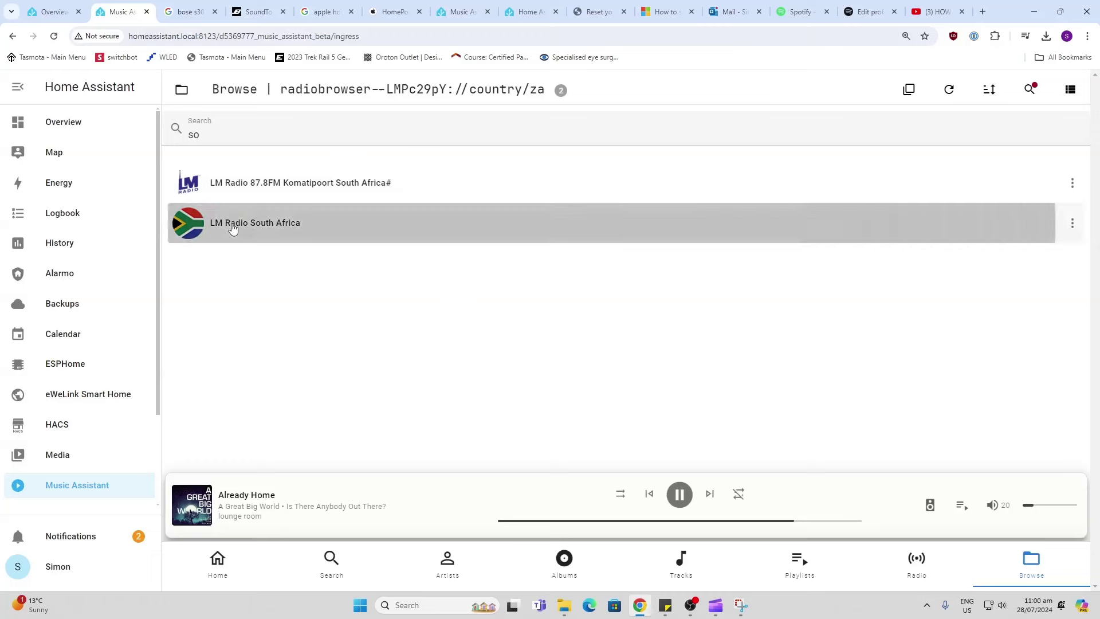
left_click(498, 198)
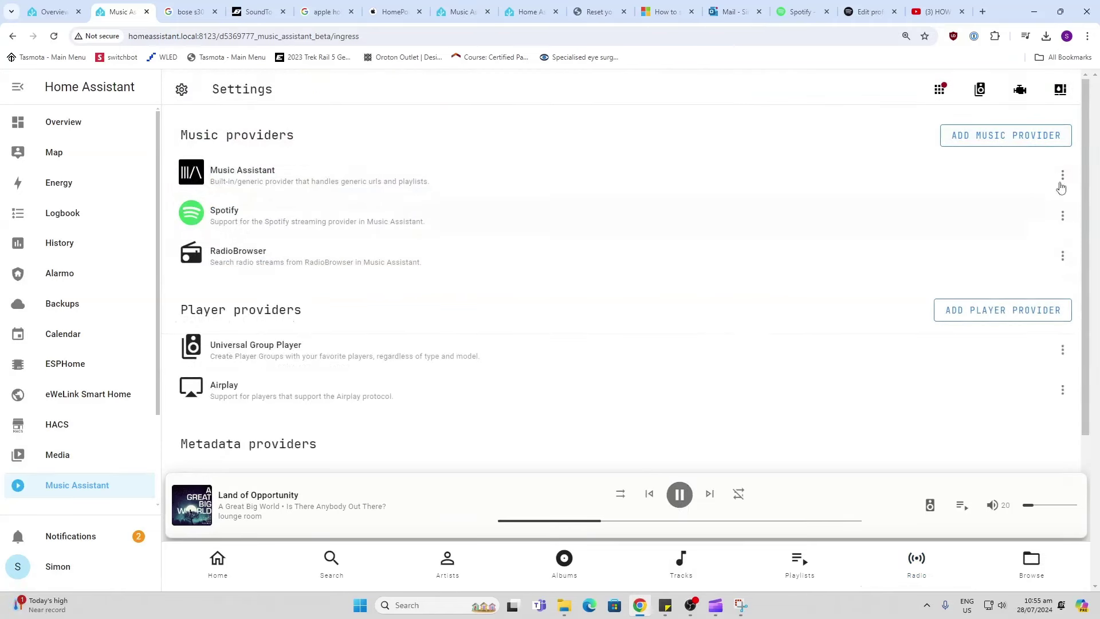
Step: Add a Filesystem (local disk) music provider with path /media and save it
left_click(1029, 140)
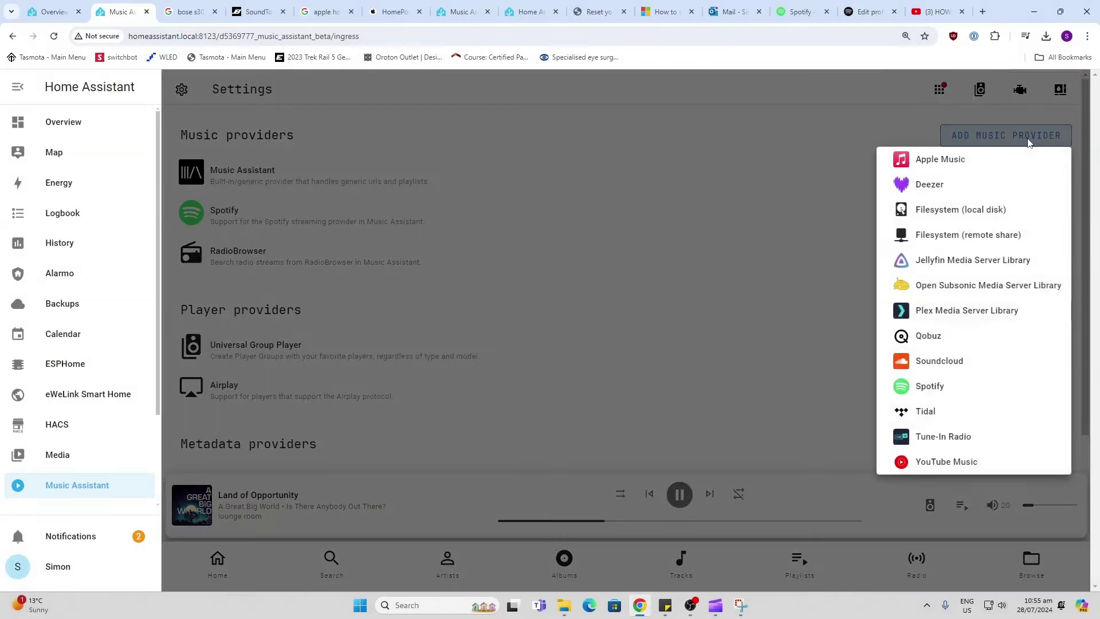
left_click(997, 215)
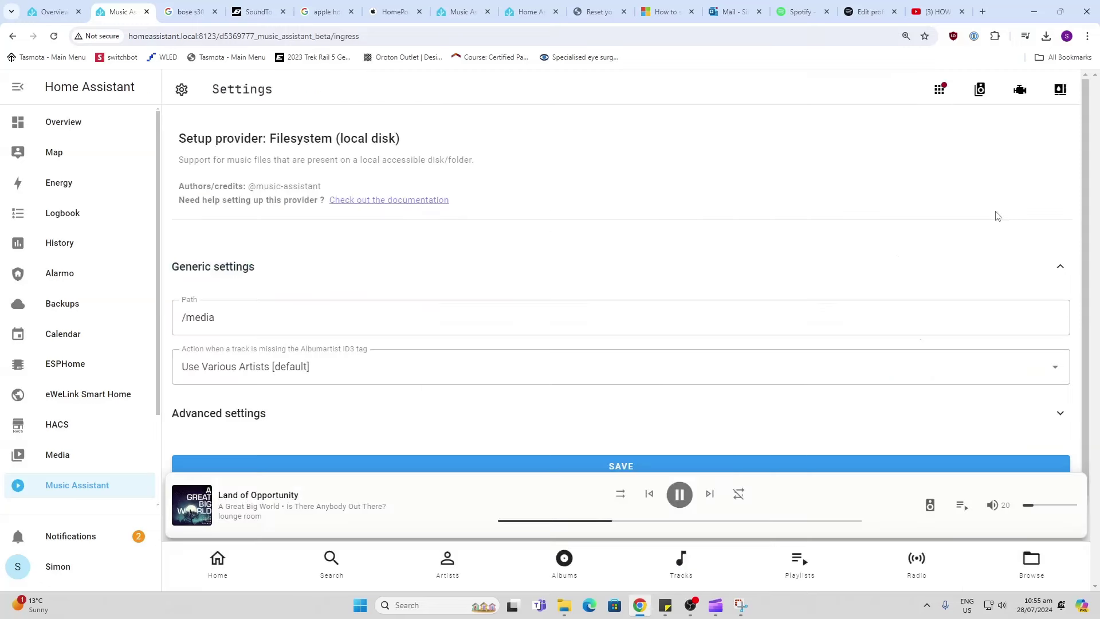
scroll(622, 308, "down", 1)
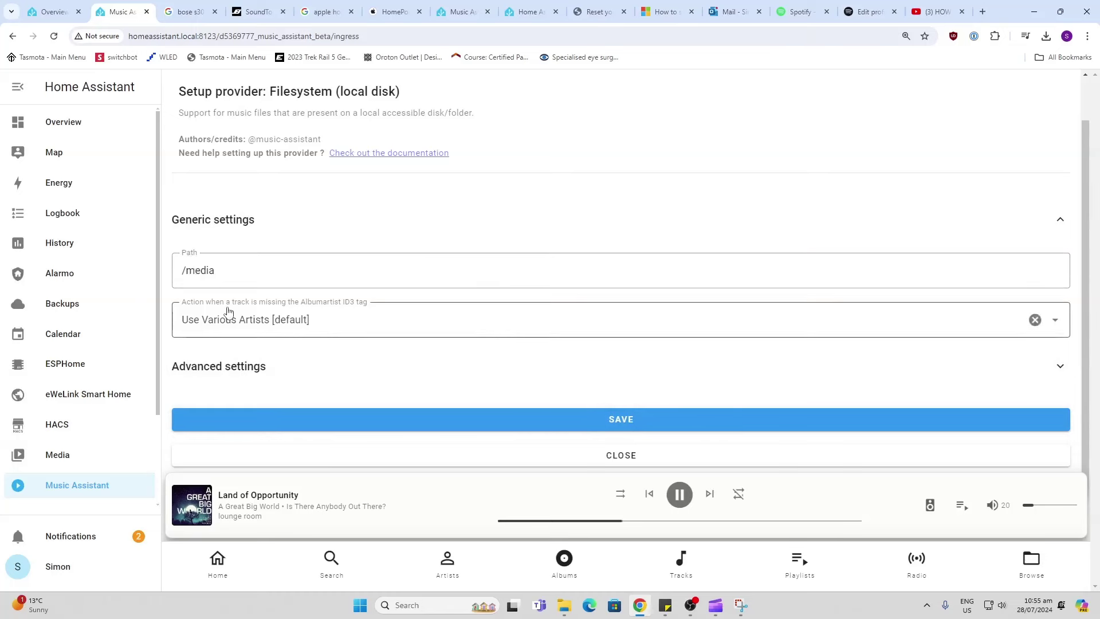
left_click(623, 424)
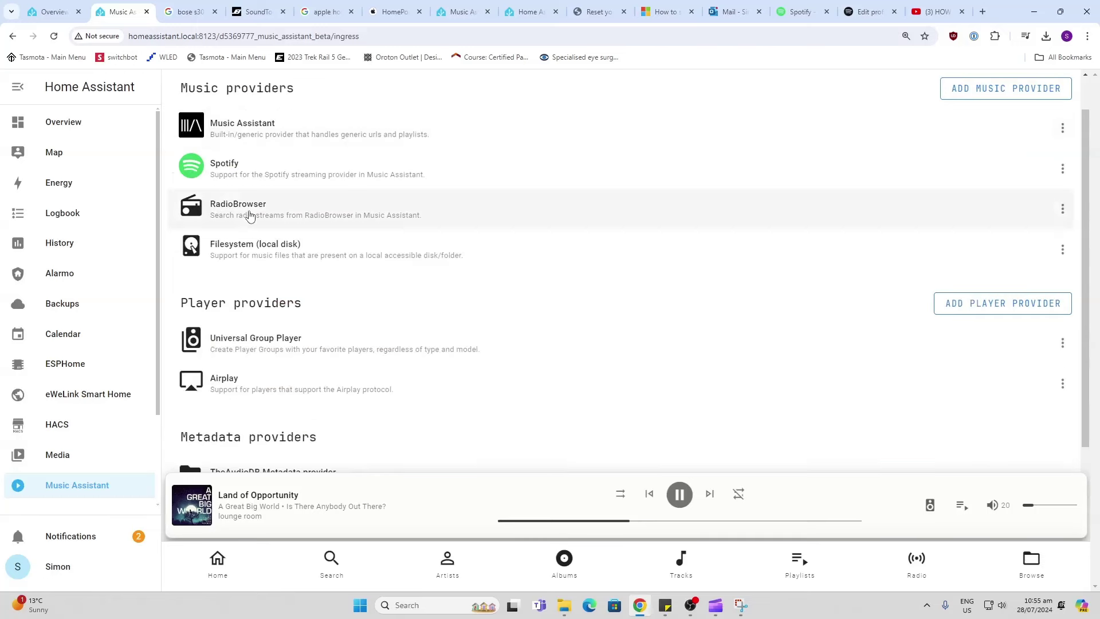
Step: Reopen the Filesystem provider settings, then return home and browse the four music sources
double_click(268, 256)
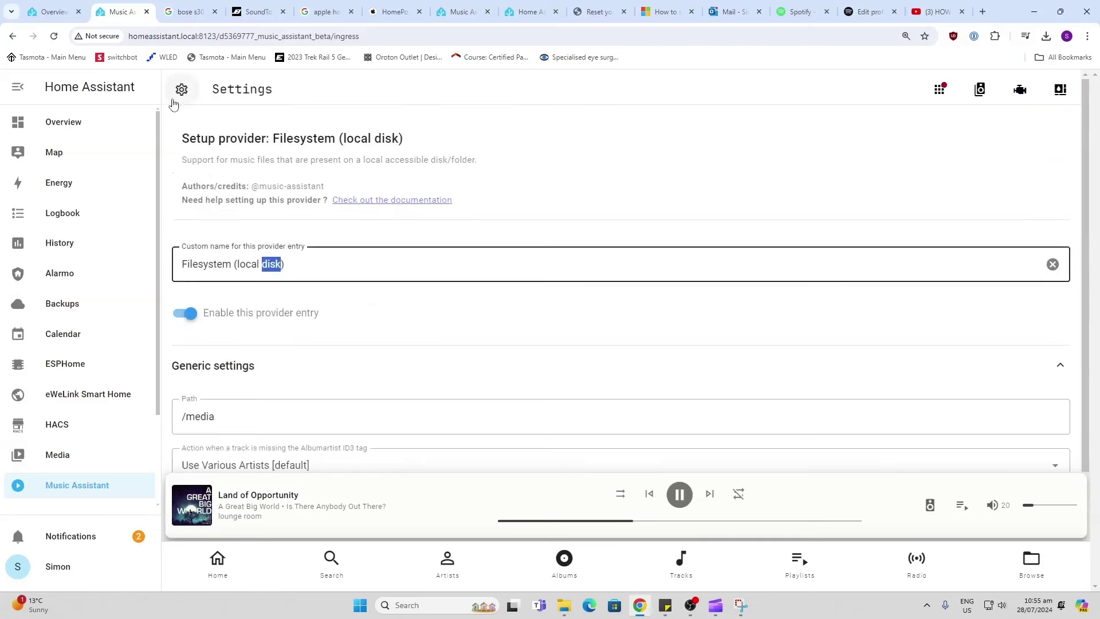
left_click(218, 567)
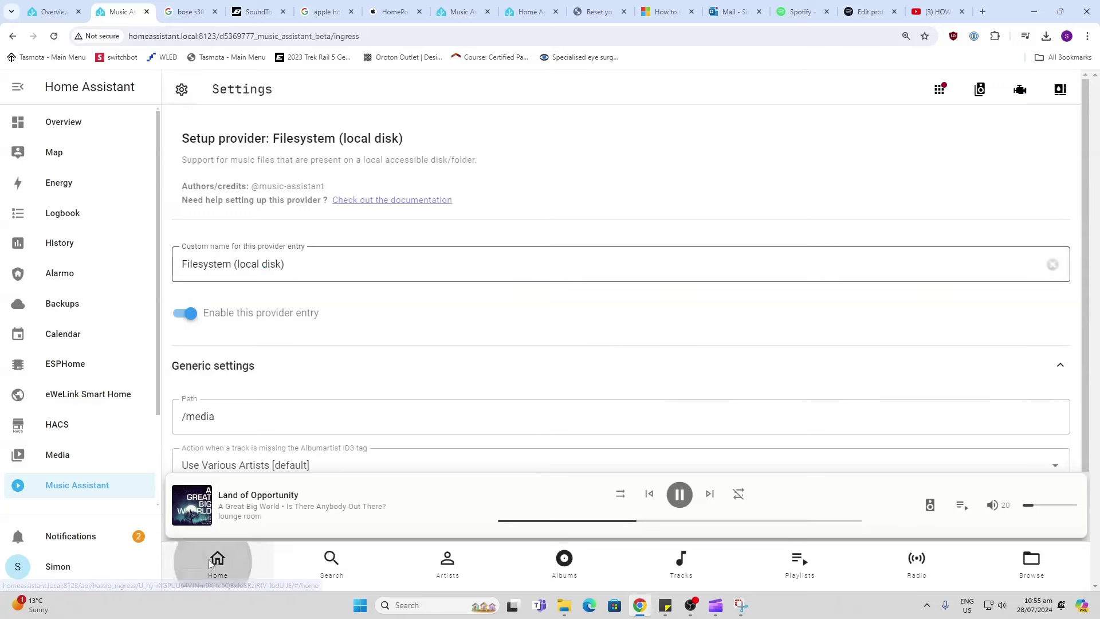
left_click(1031, 564)
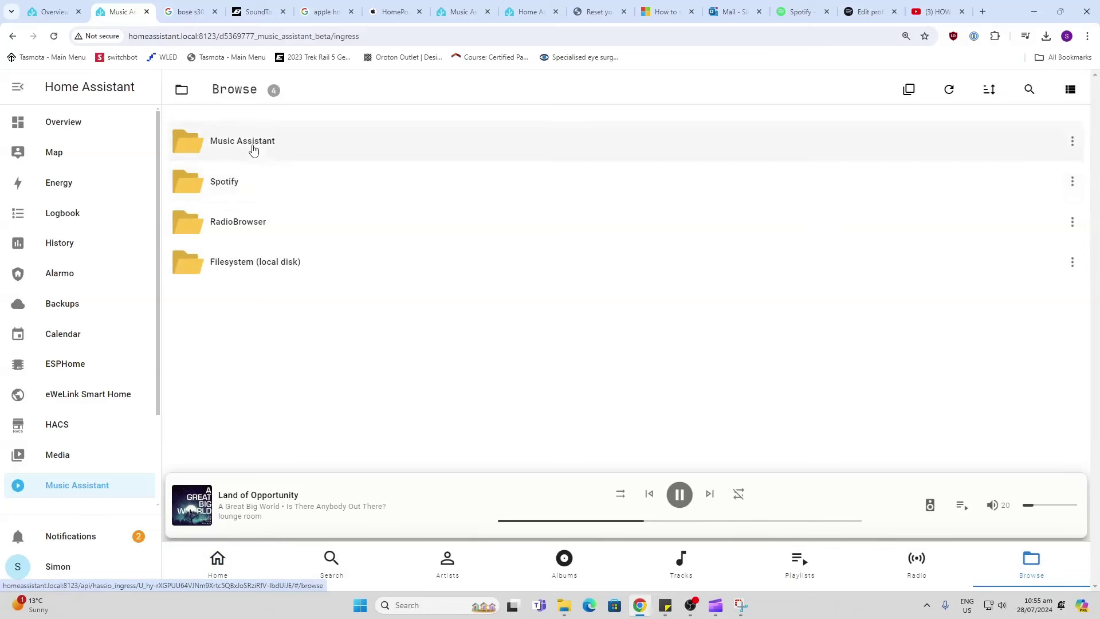
Step: Open the Filesystem (local disk) folder and the '10 Seventeen(1).mp3' track page
left_click(267, 268)
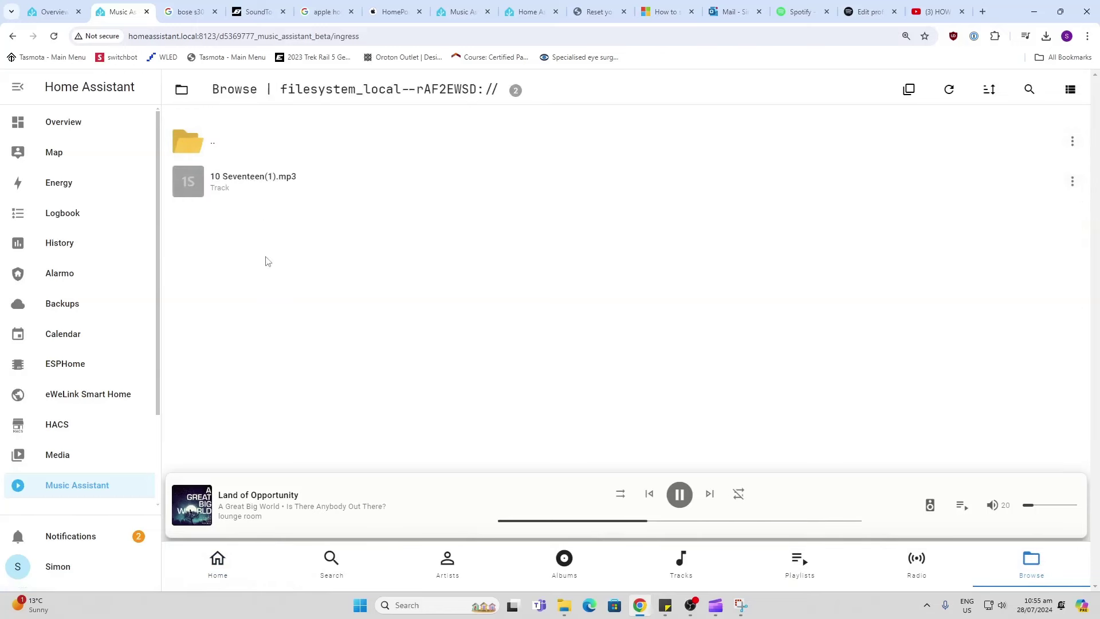
left_click(261, 179)
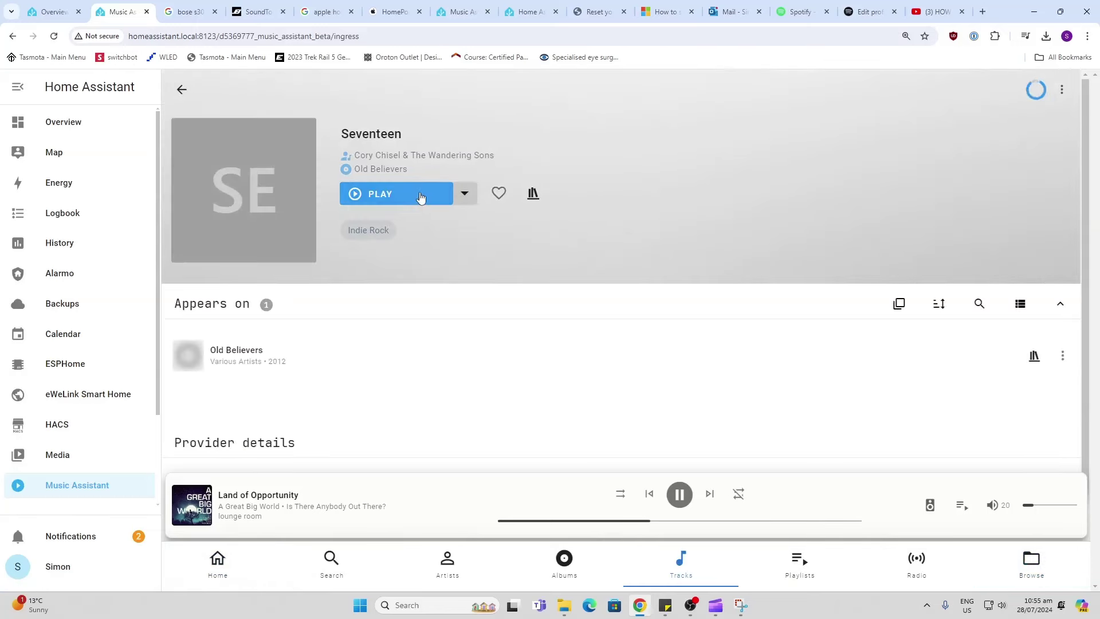